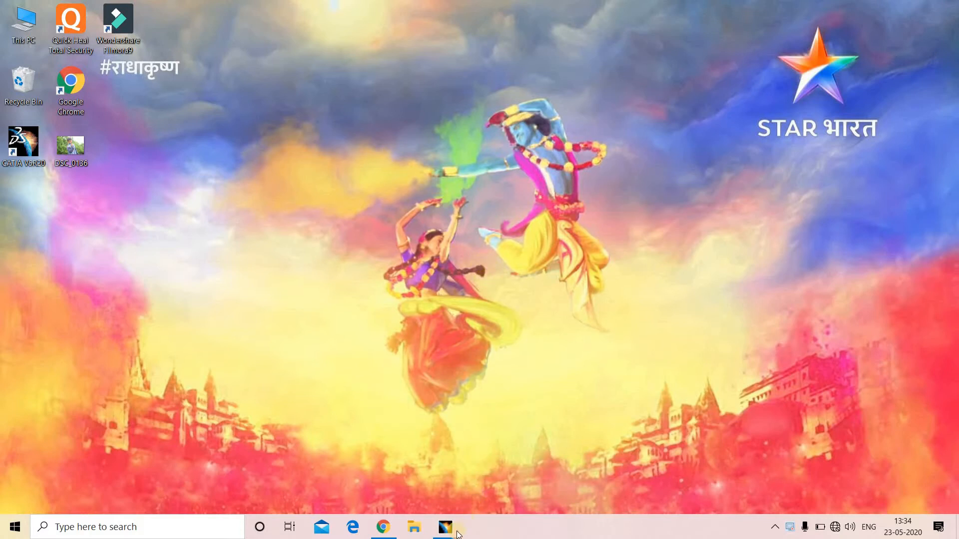
# Switch to CATIA V5 and create a new part named "tutorial no 3" through the Sketcher workbench.
pyautogui.moveTo(447, 533)
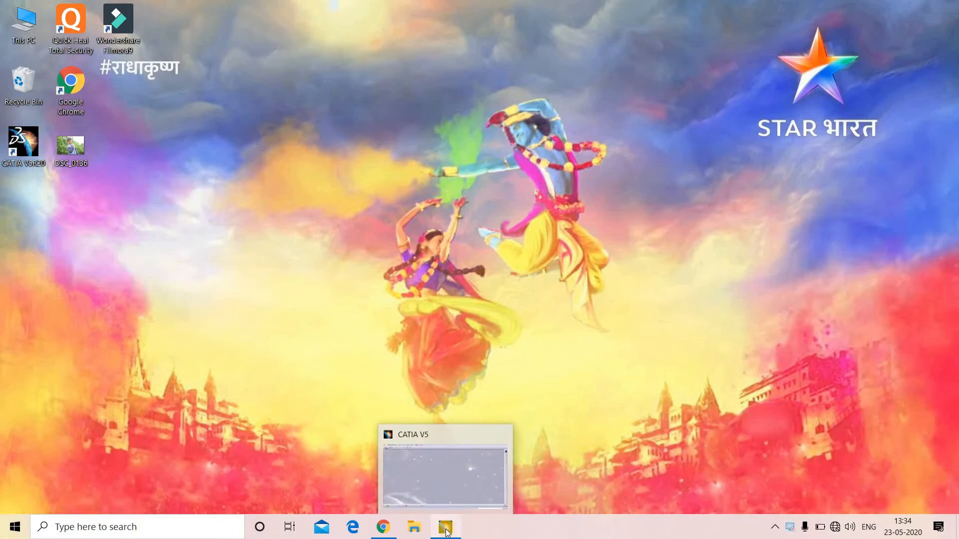
pyautogui.click(438, 472)
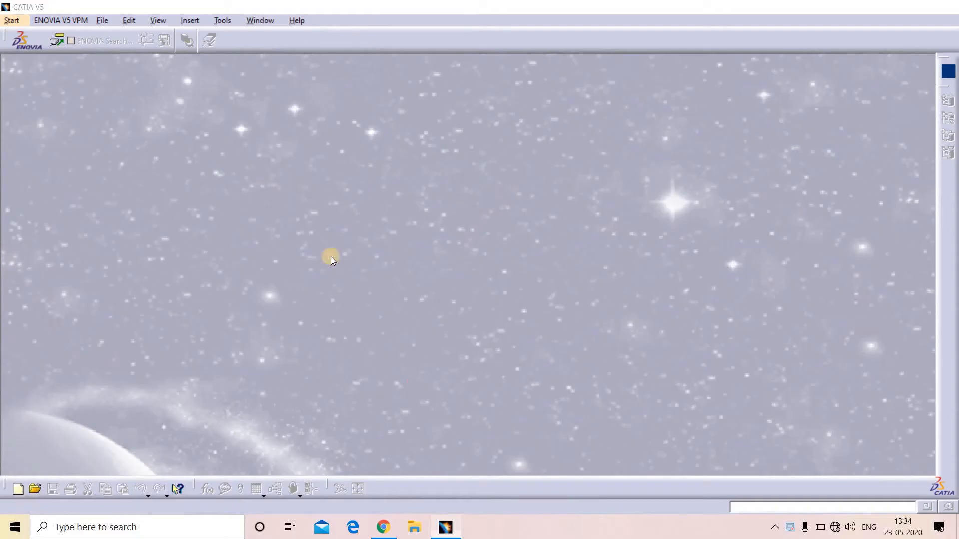
pyautogui.click(12, 20)
pyautogui.moveTo(110, 52)
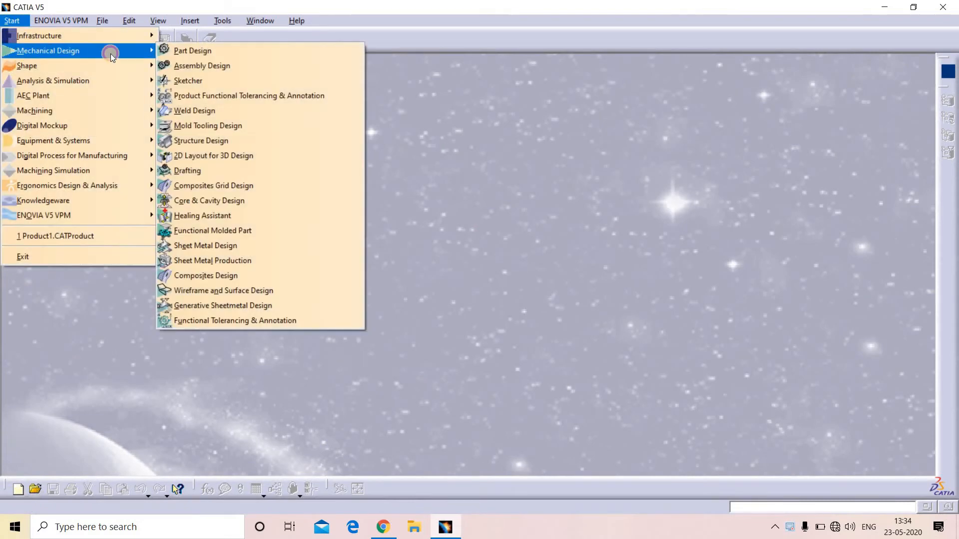
pyautogui.click(195, 82)
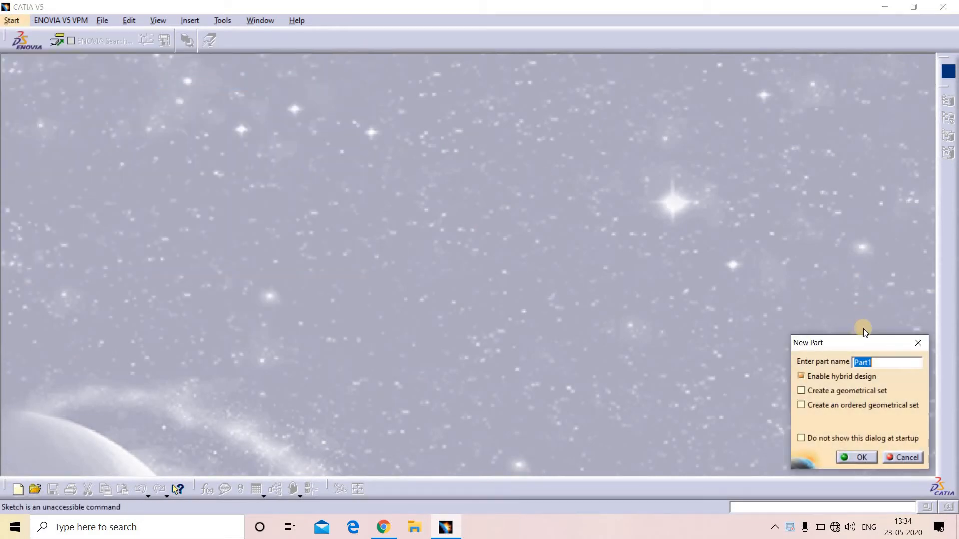
pyautogui.write('t')
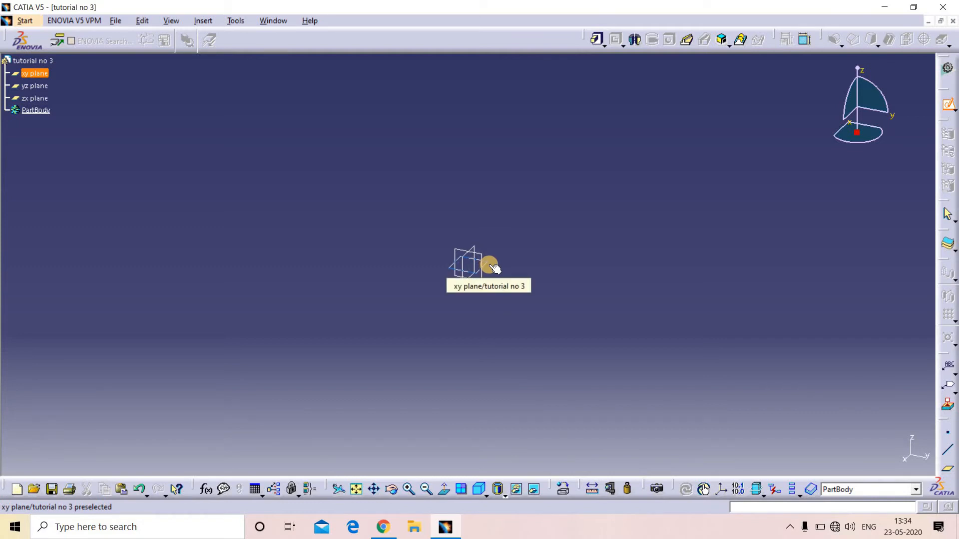
# Open a sketch on the xy plane and detach the set of circle tools so it floats over the sketch area.
pyautogui.click(492, 266)
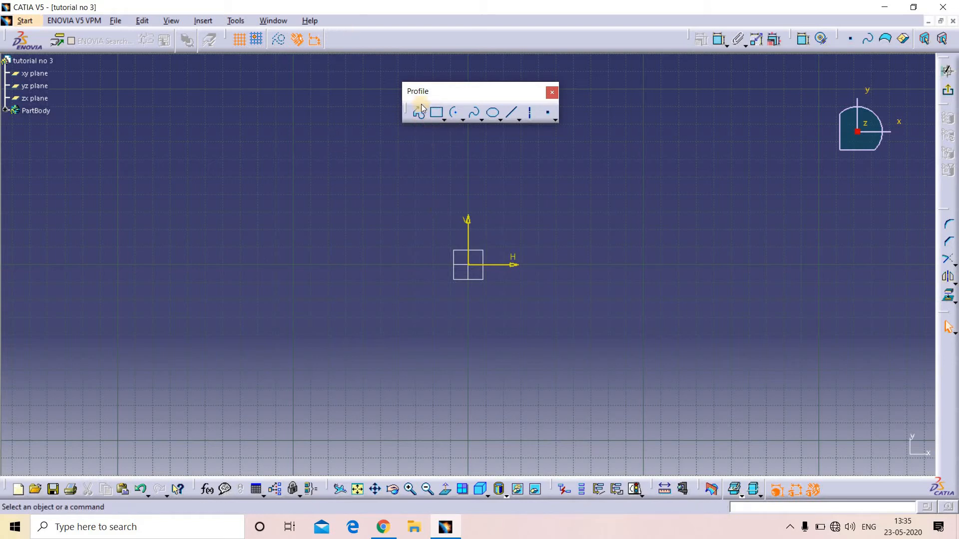
pyautogui.click(463, 120)
pyautogui.click(466, 130)
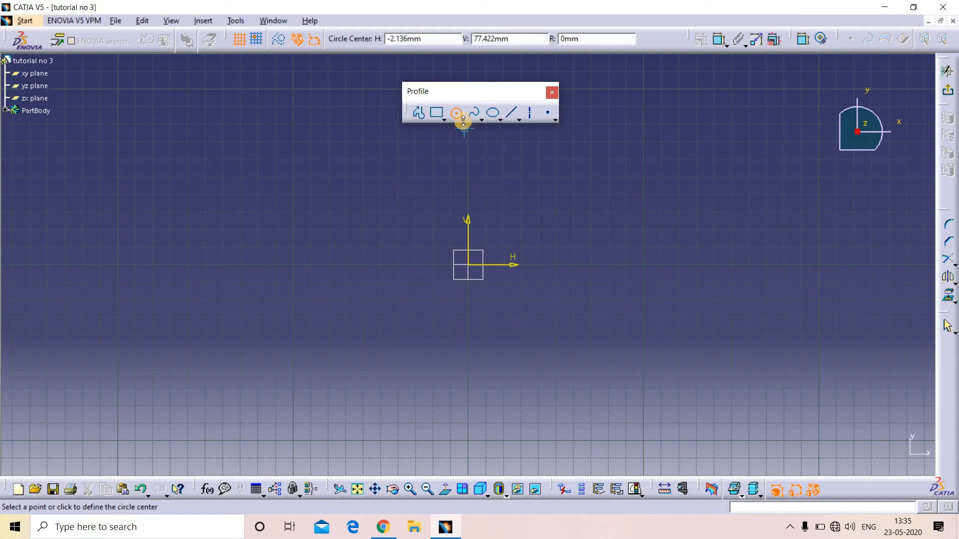
pyautogui.click(463, 120)
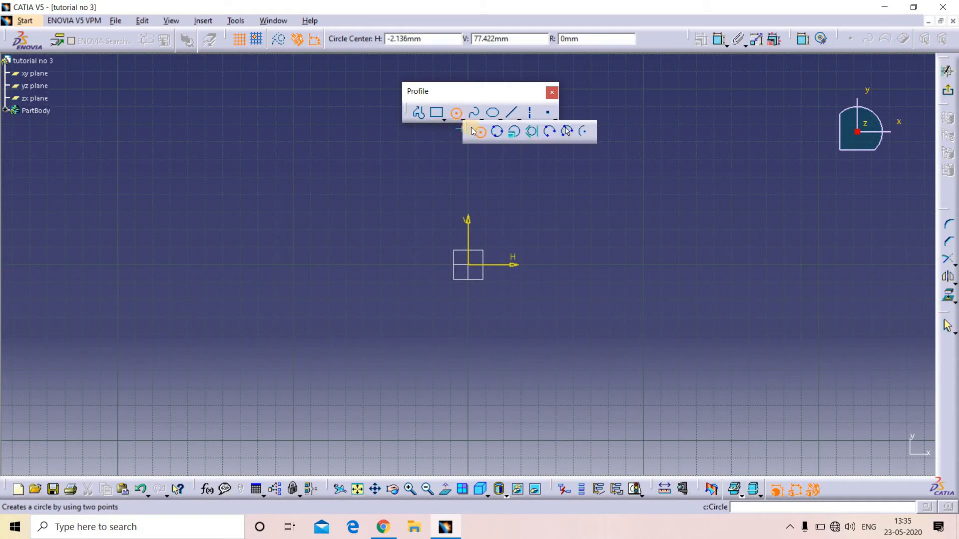
pyautogui.click(472, 131)
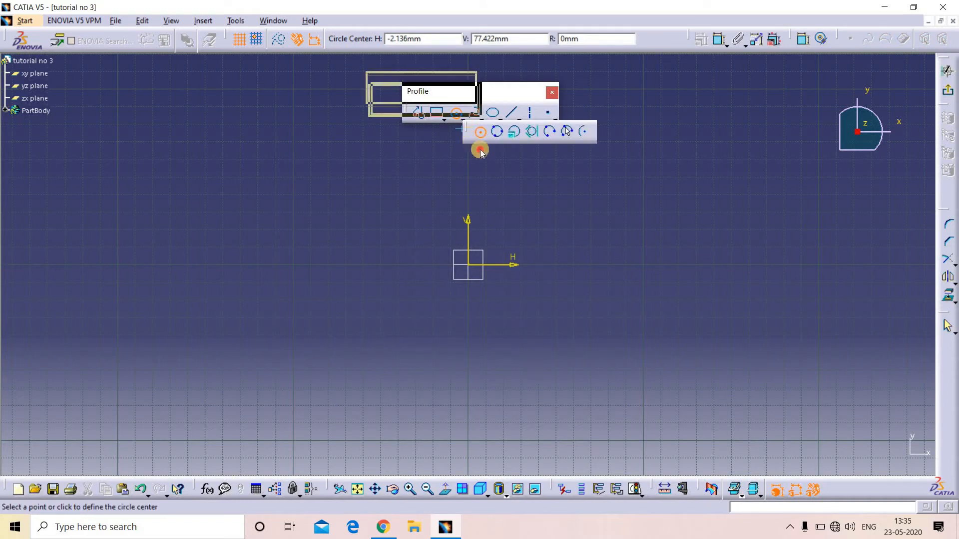
pyautogui.moveTo(706, 241); pyautogui.dragTo(707, 241)
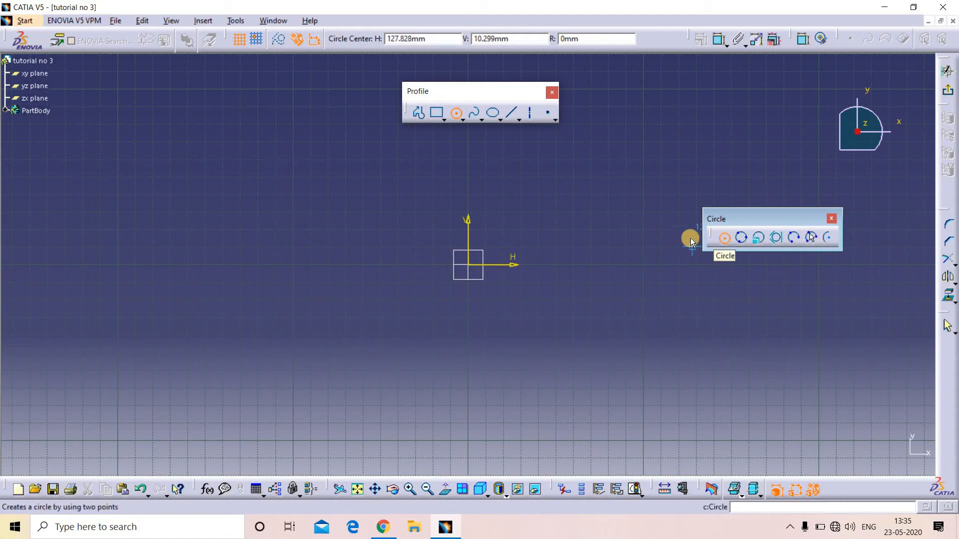
# Draw a circle centred on the sketch origin with a radius of 60 mm.
pyautogui.click(468, 264)
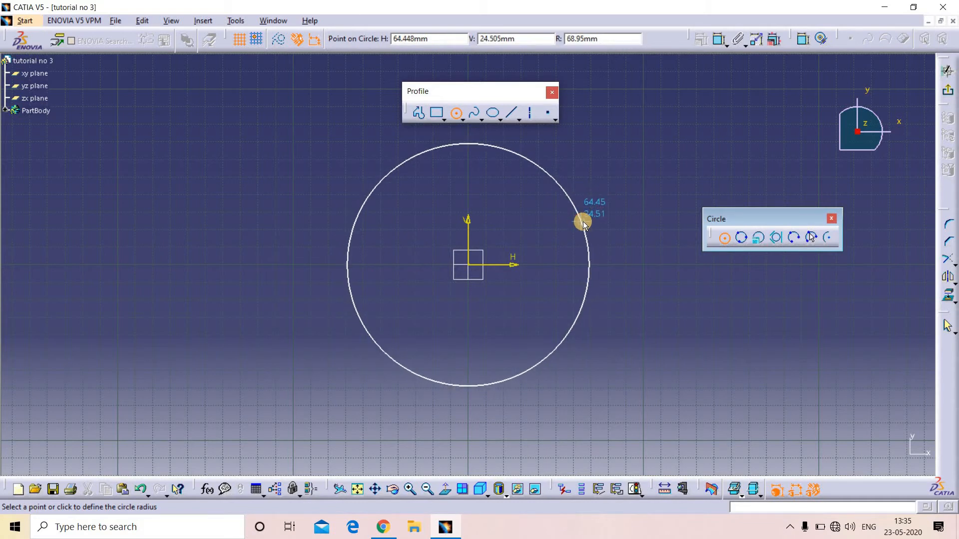
pyautogui.moveTo(617, 39); pyautogui.dragTo(559, 50)
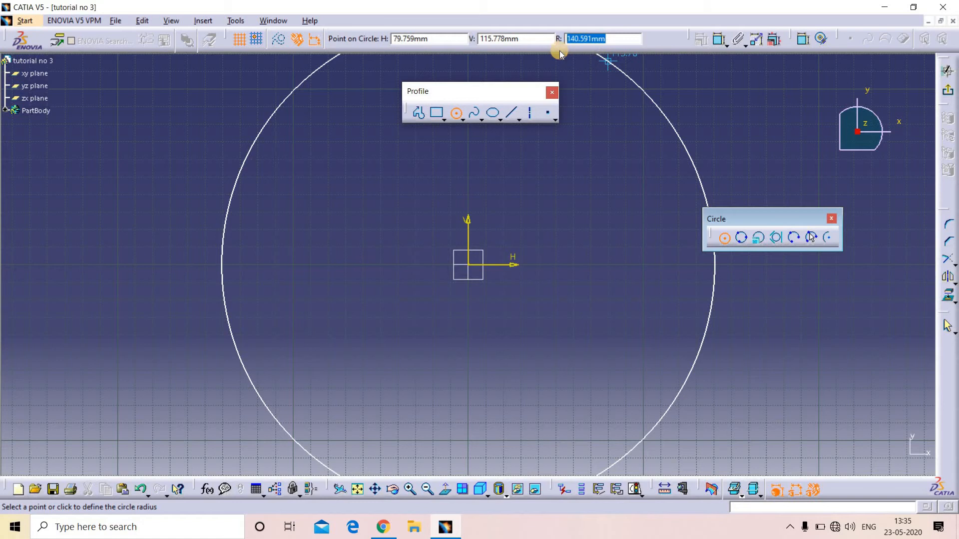
pyautogui.write('6')
pyautogui.press('Return')
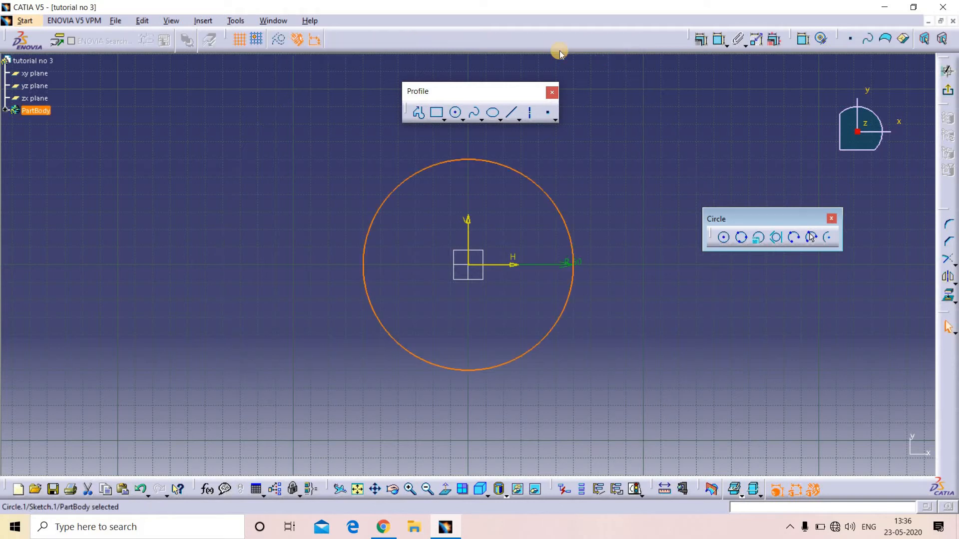
pyautogui.click(584, 275)
pyautogui.click(573, 267)
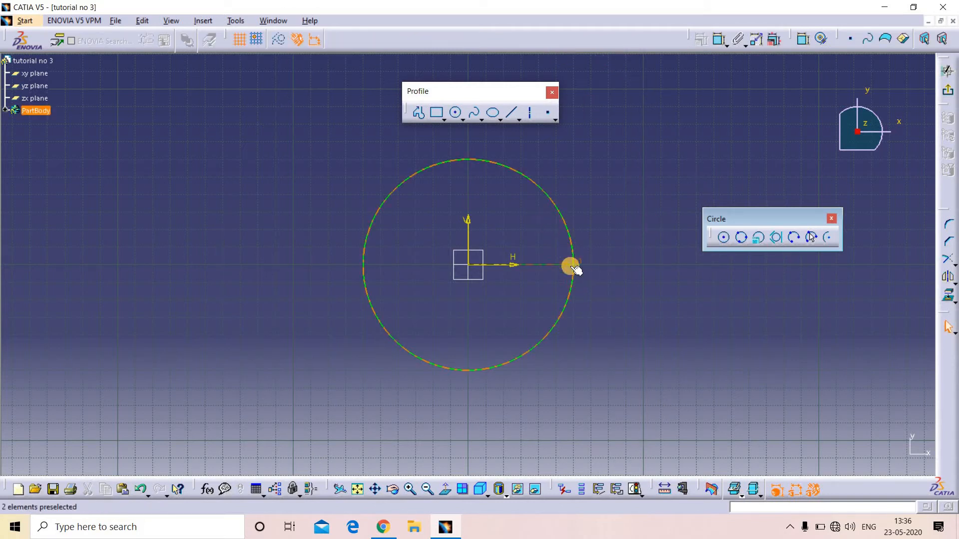
pyautogui.click(585, 268)
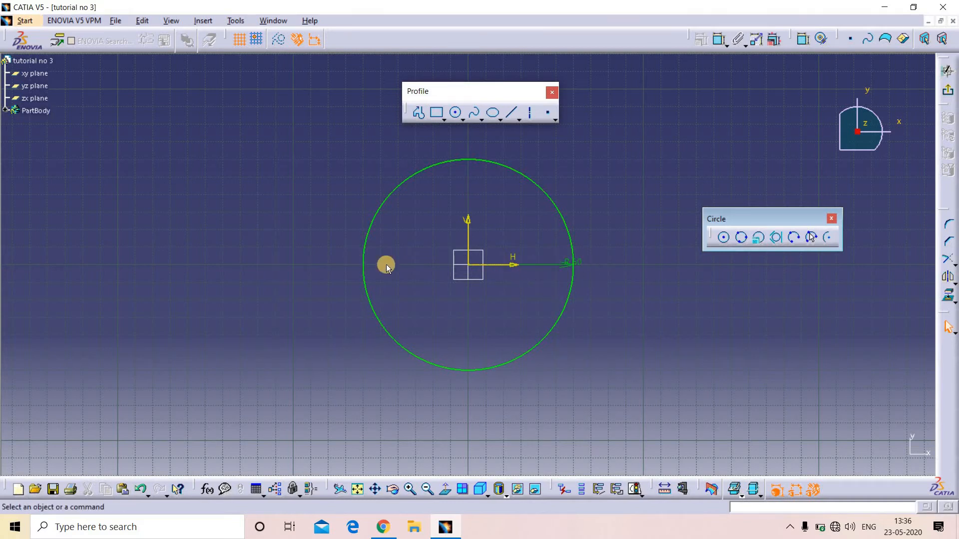
# Change the circle's radius constraint to a diameter dimension and set it to 100 mm.
pyautogui.doubleClick(563, 270)
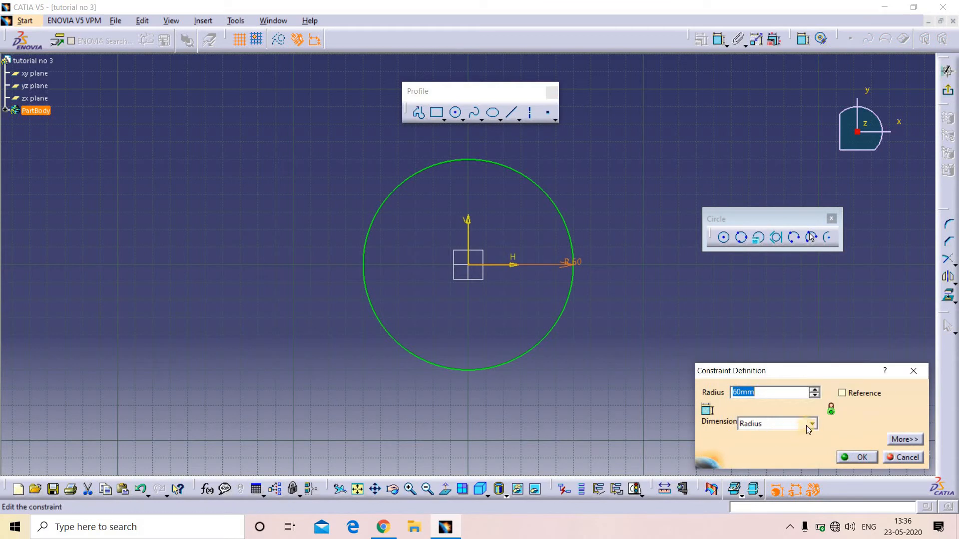
pyautogui.click(811, 423)
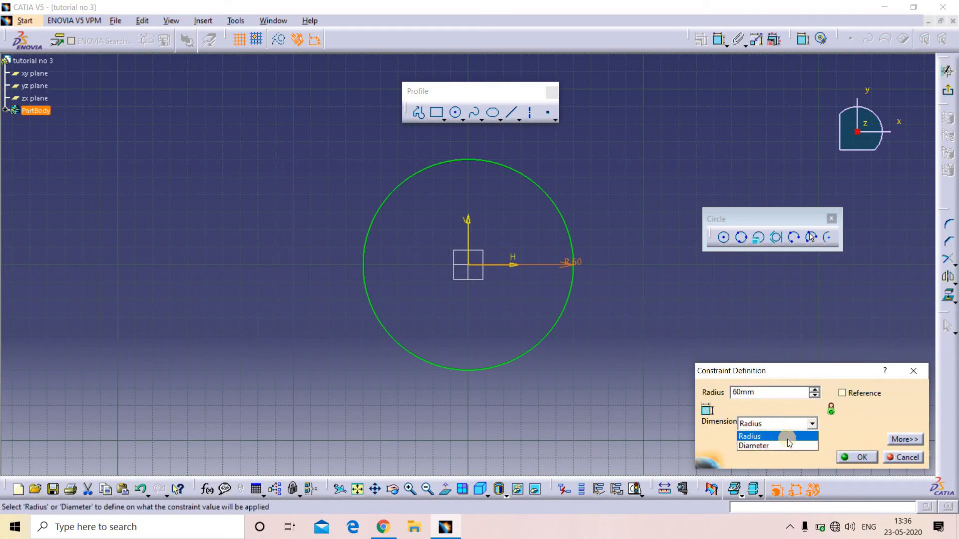
pyautogui.click(757, 447)
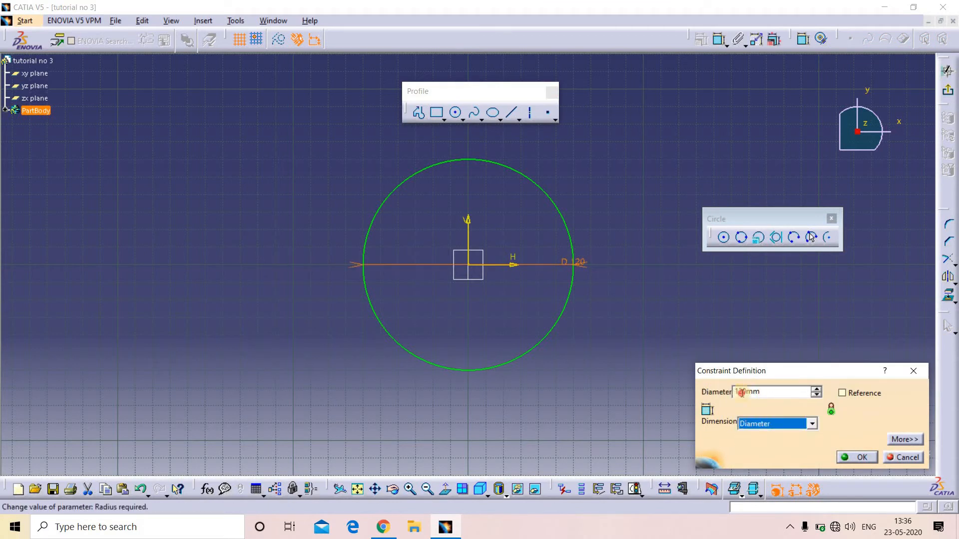
pyautogui.moveTo(763, 392); pyautogui.dragTo(690, 377)
pyautogui.write('100')
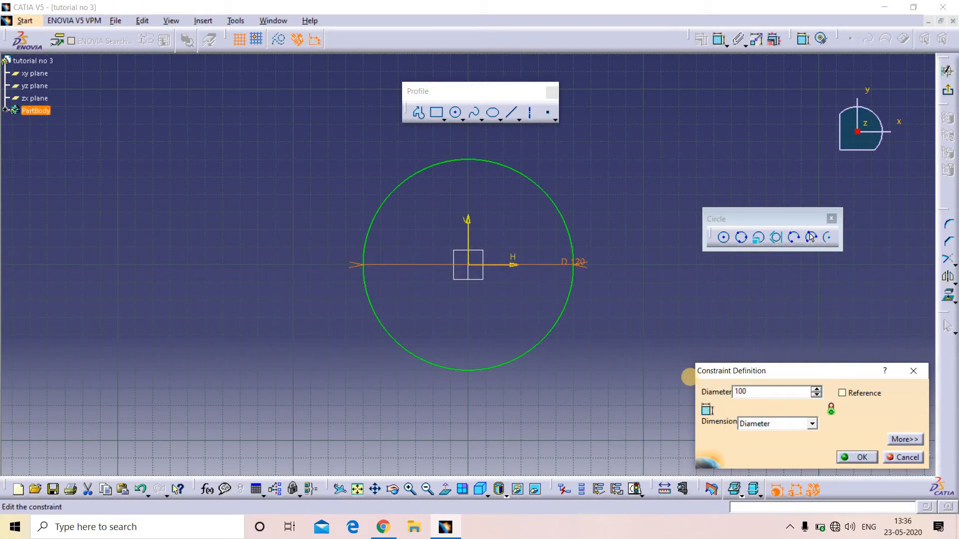
pyautogui.press('Return')
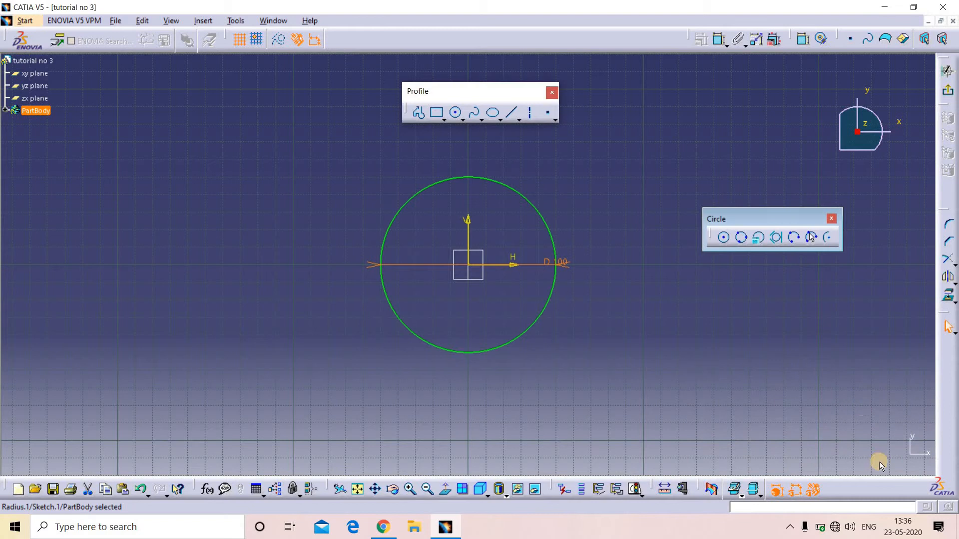
# Delete the circle and its dimension from the sketch.
pyautogui.moveTo(509, 328); pyautogui.dragTo(508, 334, button='middle')
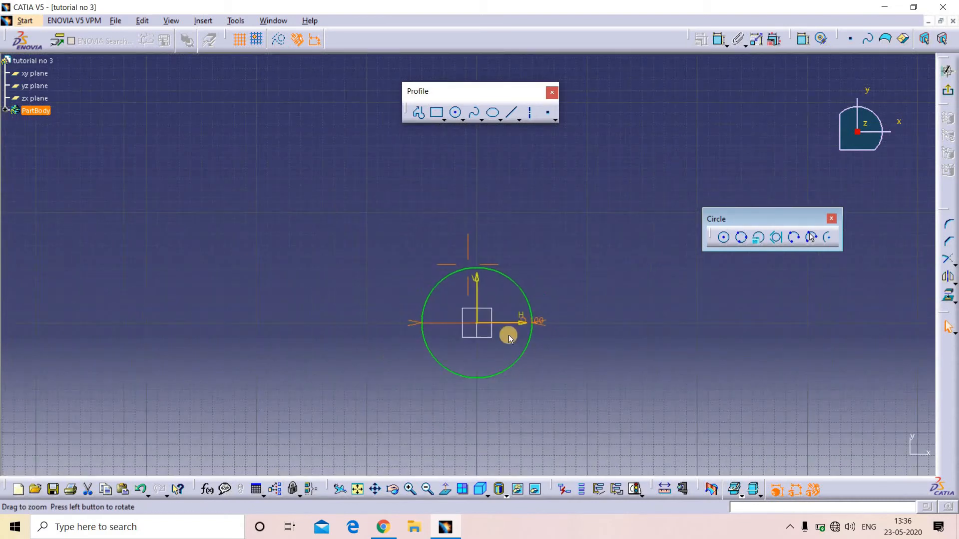
pyautogui.moveTo(588, 258); pyautogui.dragTo(517, 230, button='middle')
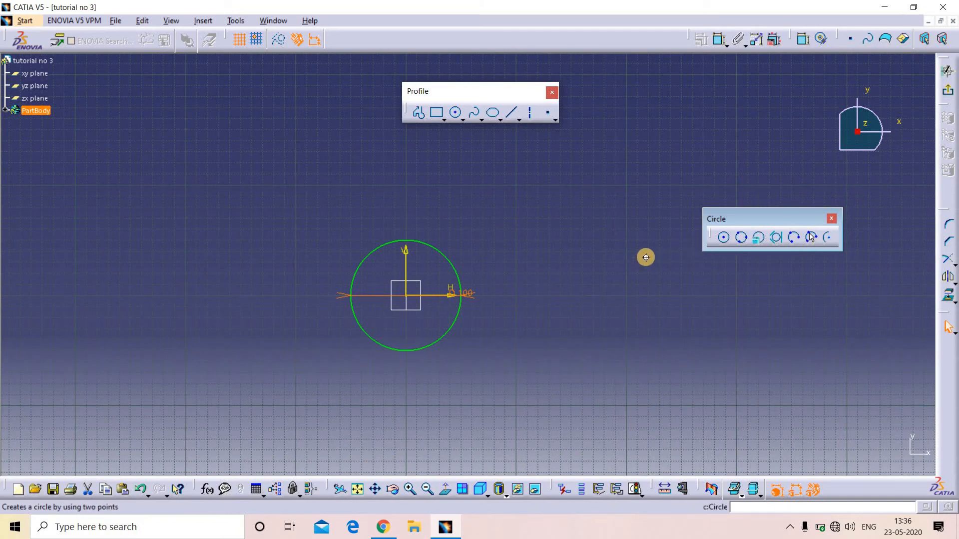
pyautogui.moveTo(644, 257); pyautogui.dragTo(691, 231, button='middle')
pyautogui.moveTo(520, 179)
pyautogui.mouseDown()
pyautogui.moveTo(353, 351)
pyautogui.moveTo(370, 337)
pyautogui.mouseUp()
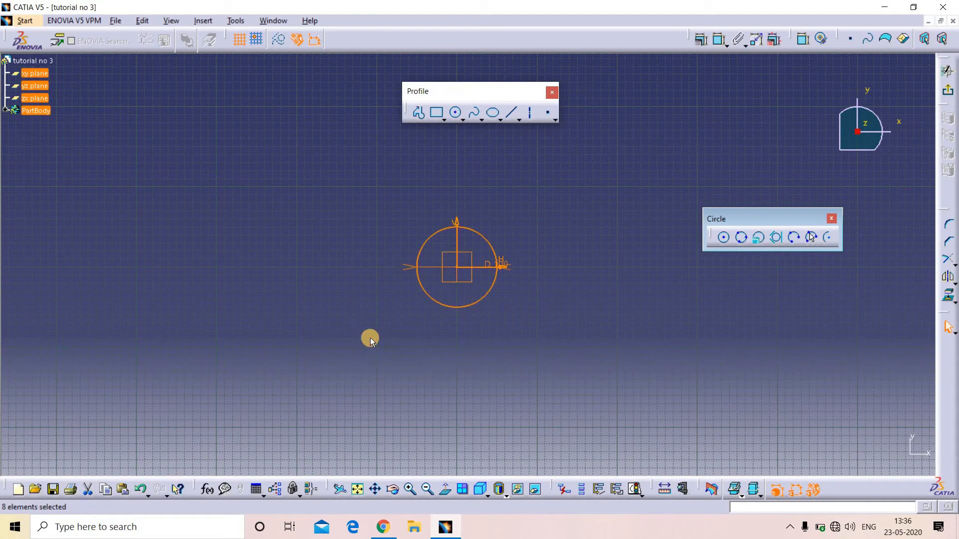
pyautogui.press('Delete')
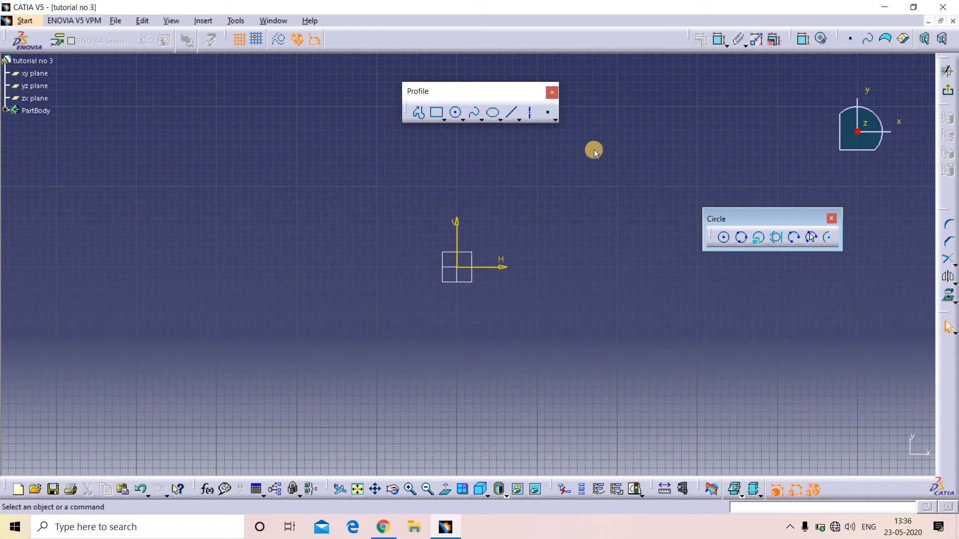
# Sketch a closed seven-sided irregular profile around the origin, with one vertical side about 169 mm long.
pyautogui.click(419, 112)
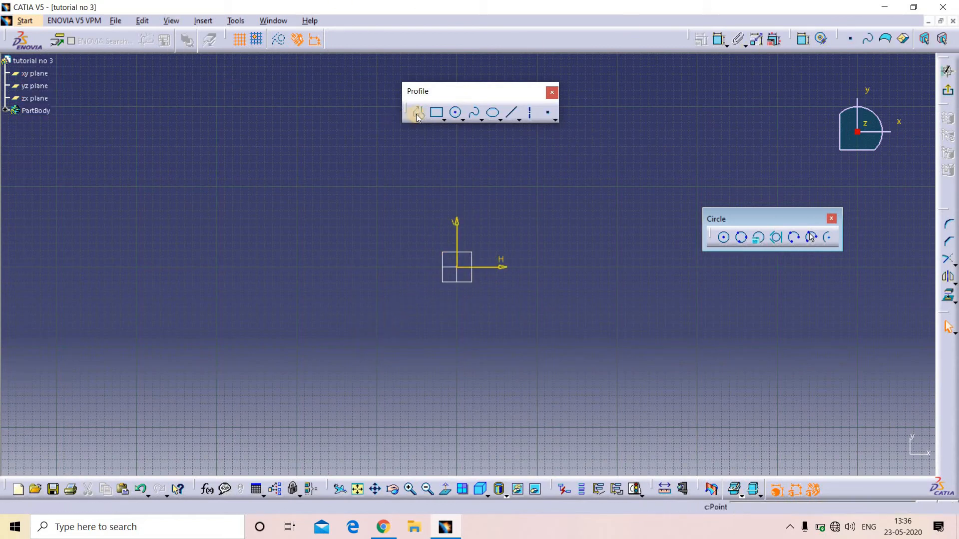
pyautogui.click(347, 304)
pyautogui.click(347, 170)
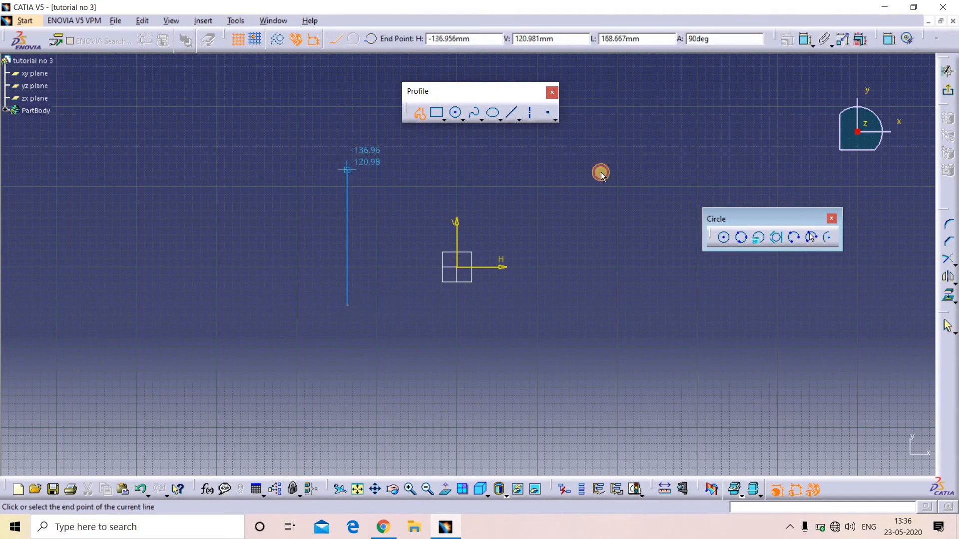
pyautogui.click(688, 160)
pyautogui.click(649, 287)
pyautogui.click(694, 358)
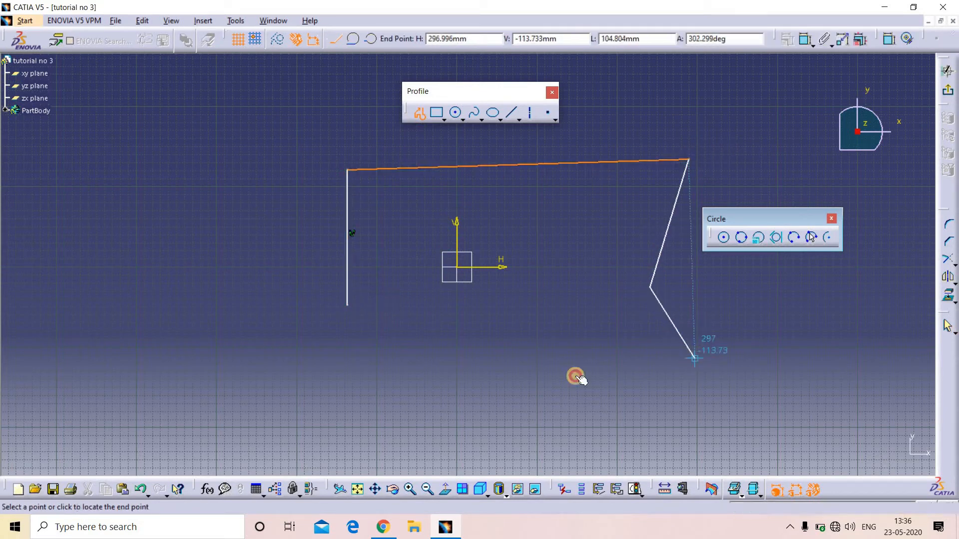
pyautogui.click(449, 393)
pyautogui.click(275, 377)
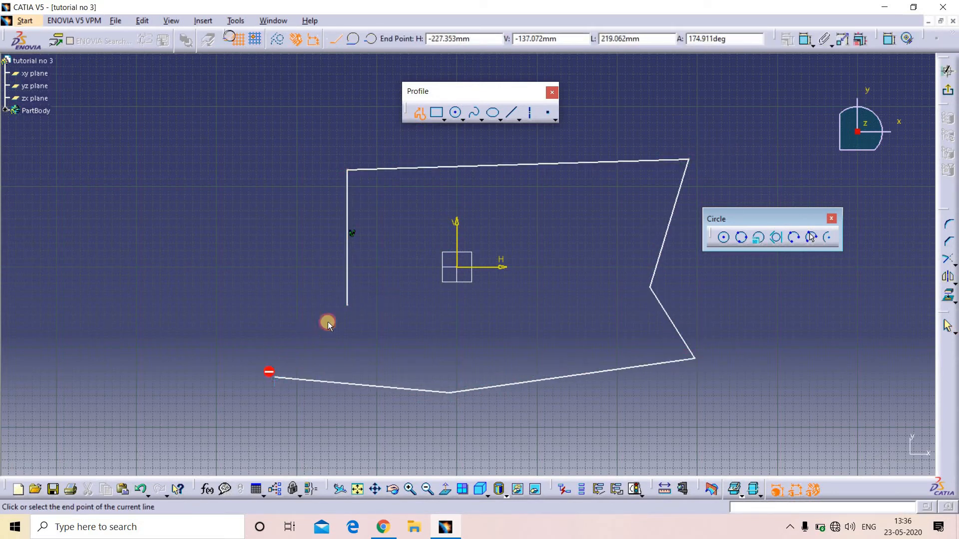
pyautogui.click(349, 304)
pyautogui.click(758, 237)
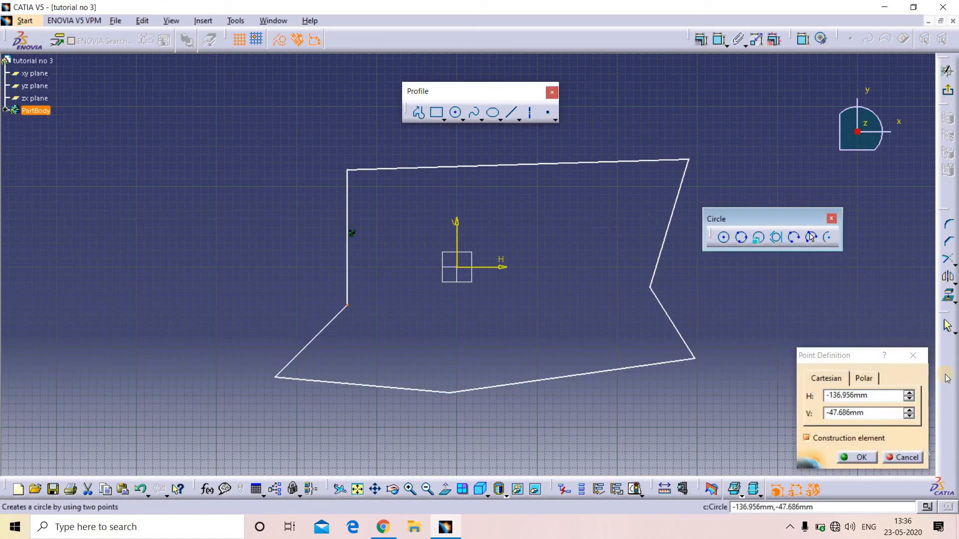
pyautogui.click(917, 356)
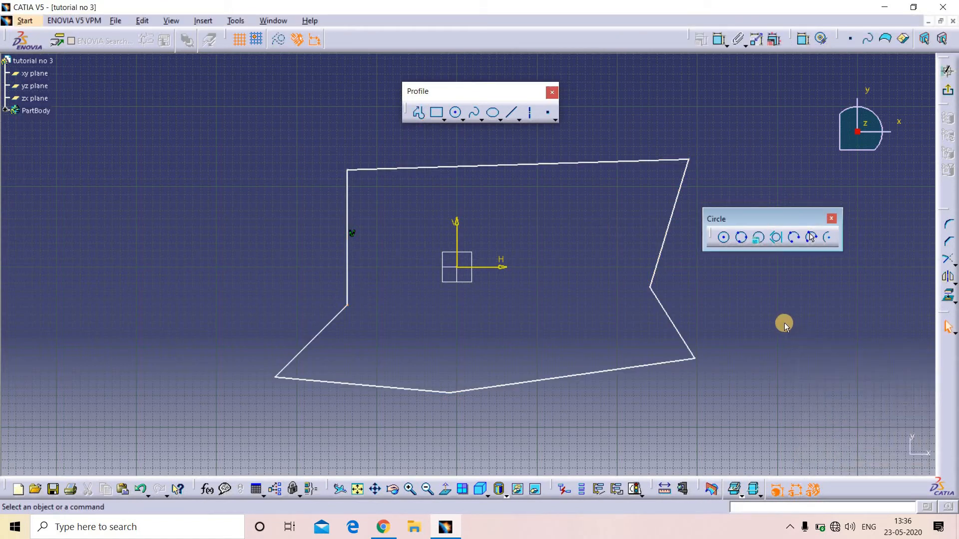
# Create a three-point circle through the upper, middle and lower vertices on the profile's right side.
pyautogui.moveTo(561, 315); pyautogui.dragTo(366, 348, button='middle')
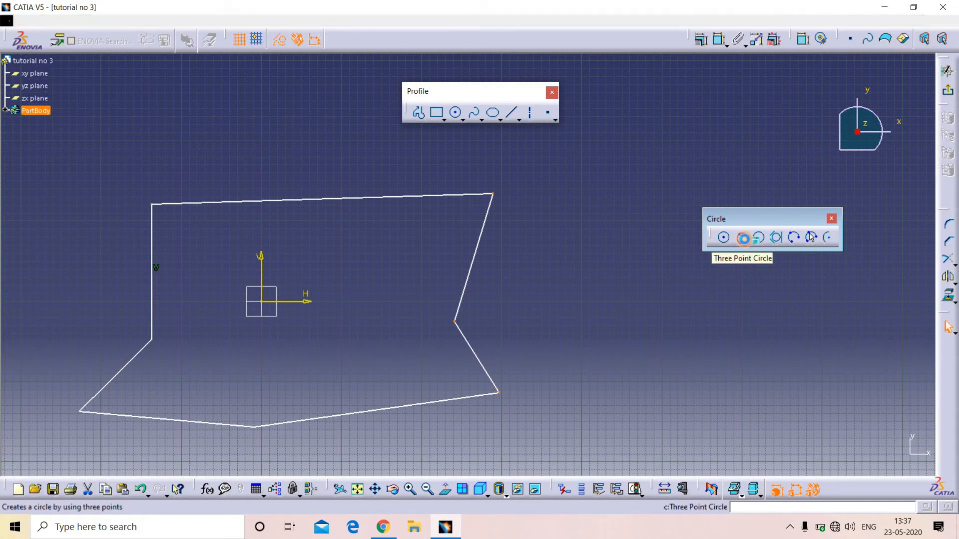
pyautogui.click(743, 238)
pyautogui.click(493, 195)
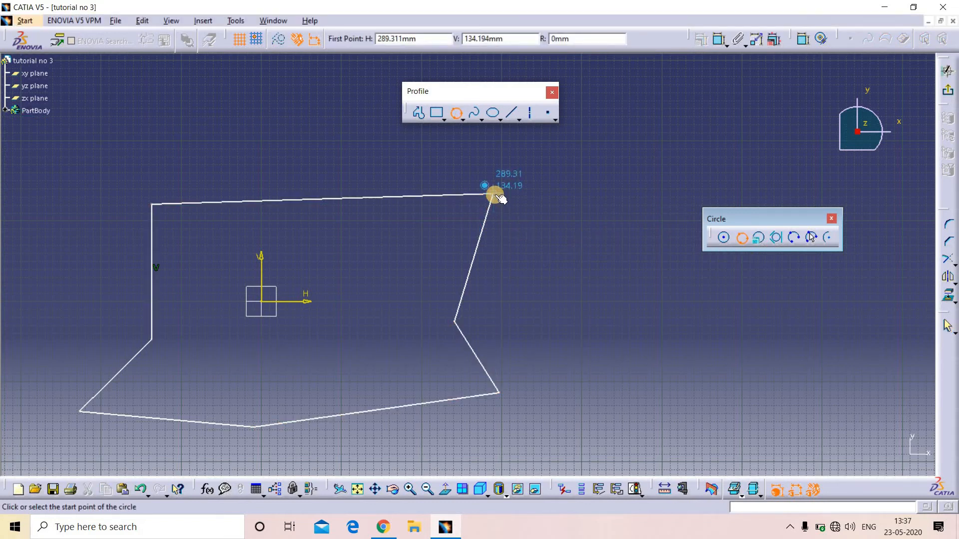
pyautogui.click(455, 321)
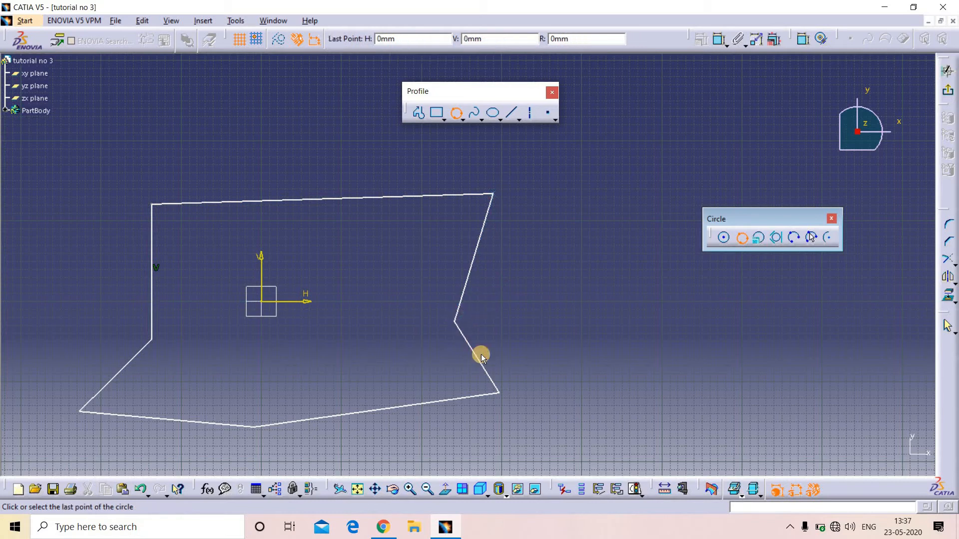
pyautogui.click(499, 395)
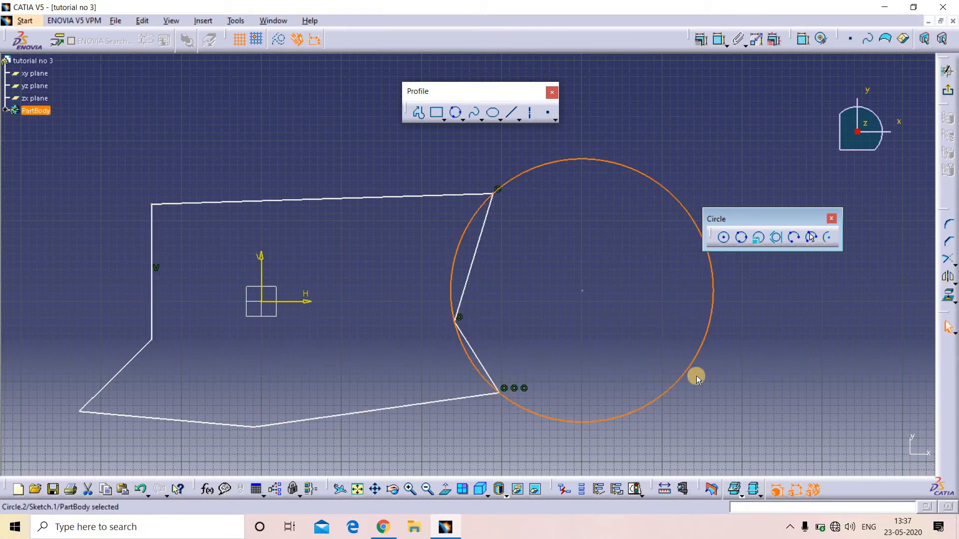
pyautogui.moveTo(585, 283)
pyautogui.mouseDown(button='middle')
pyautogui.moveTo(420, 265)
pyautogui.moveTo(429, 300)
pyautogui.mouseUp(button='middle')
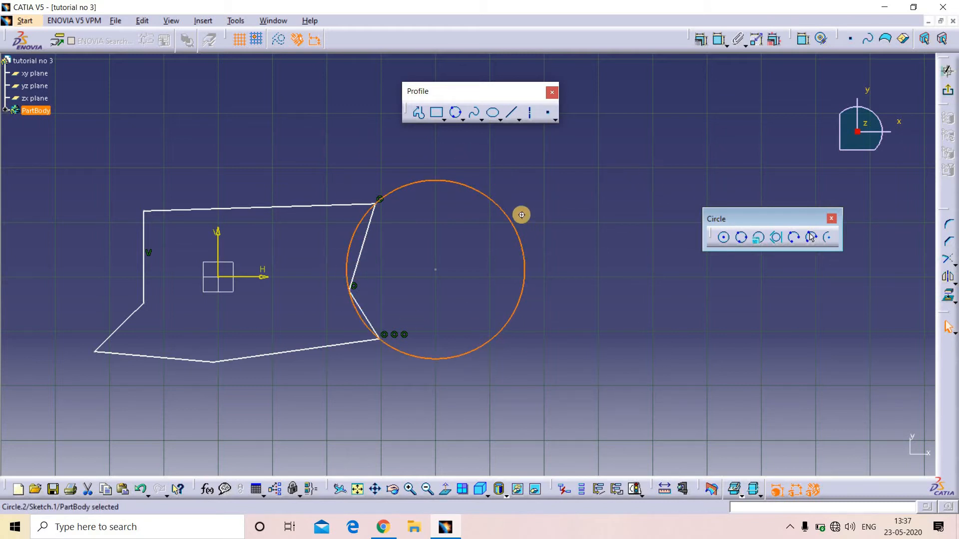
# Delete the three-point circle from the profile's right side.
pyautogui.keyDown('ctrl'); pyautogui.moveTo(523, 278); pyautogui.dragTo(543, 193, button='middle'); pyautogui.keyUp('ctrl')
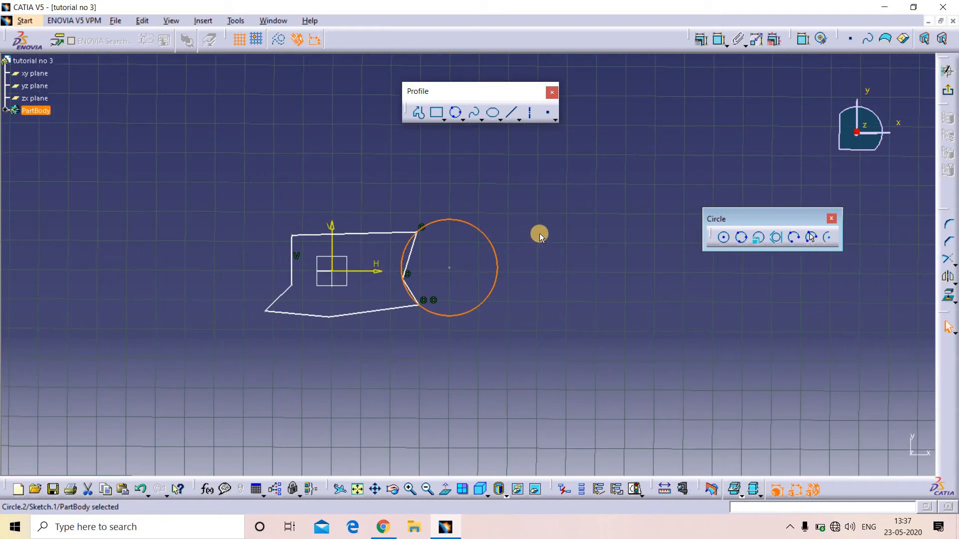
pyautogui.press('Delete')
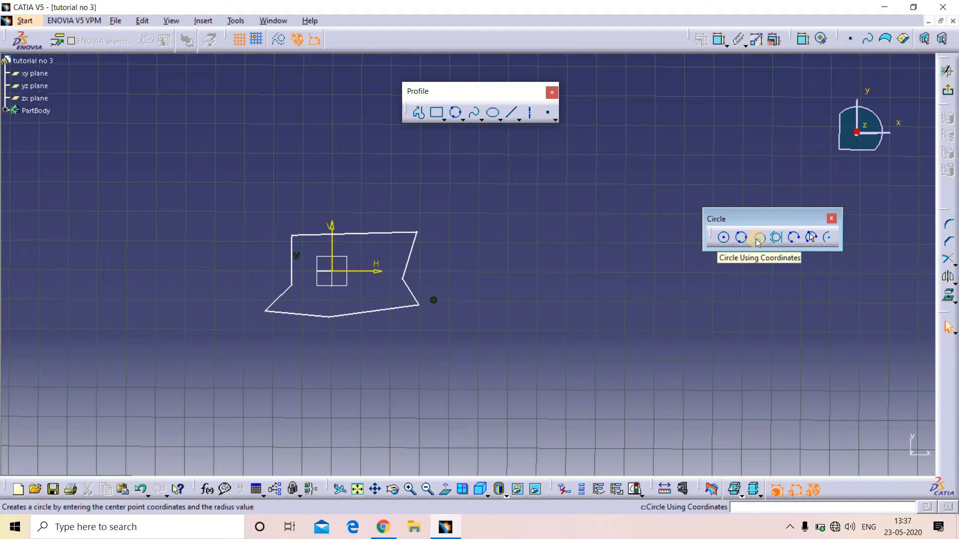
pyautogui.moveTo(419, 275)
pyautogui.mouseDown(button='middle')
pyautogui.moveTo(385, 299)
pyautogui.moveTo(313, 231)
pyautogui.mouseUp(button='middle')
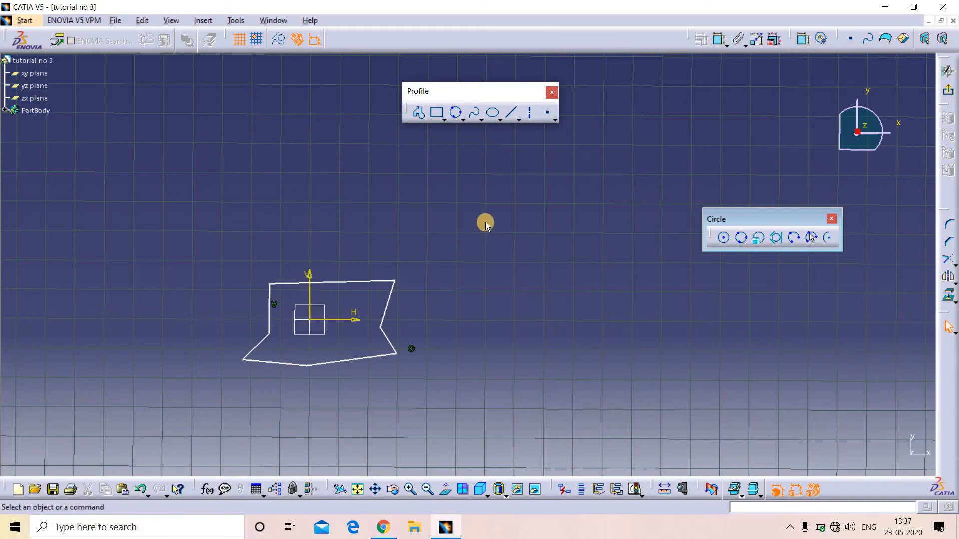
# Create a circle using Cartesian coordinates with its centre at H 100 mm, V 150 mm and a radius of 50 mm.
pyautogui.click(758, 239)
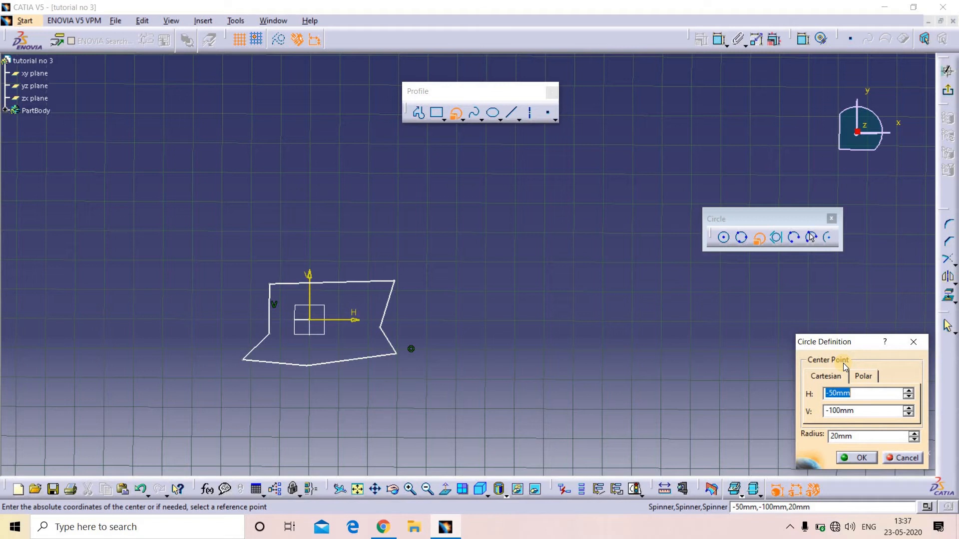
pyautogui.write('100')
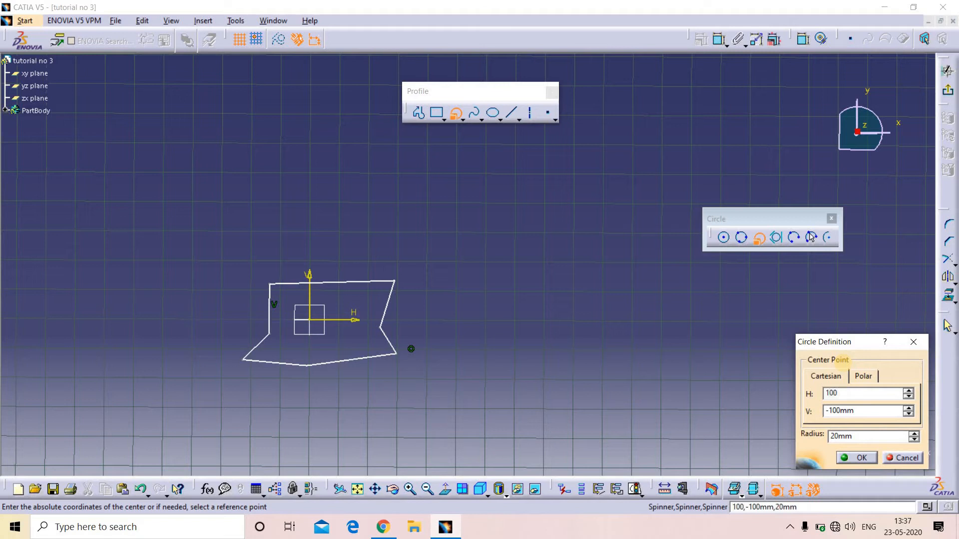
pyautogui.press('Tab')
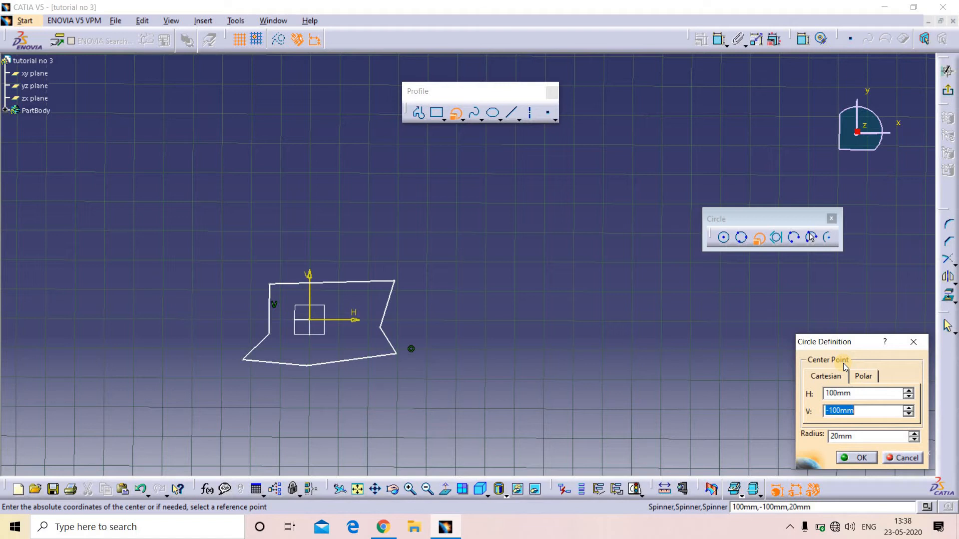
pyautogui.write('1')
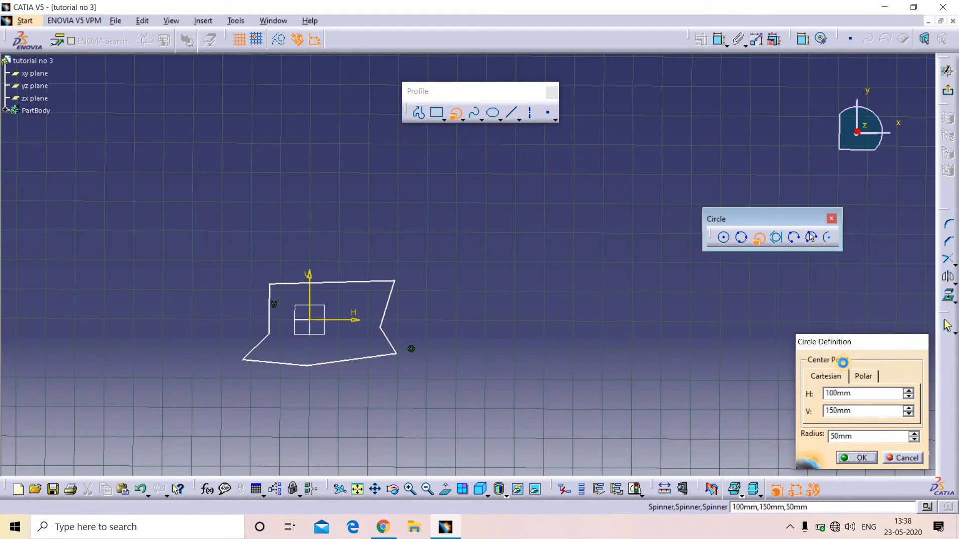
pyautogui.press('Return')
pyautogui.click(517, 336)
# Reposition the circle centre's 100 mm horizontal and 150 mm vertical dimensions beside the circle so that they are easier to read.
pyautogui.moveTo(309, 326); pyautogui.dragTo(245, 222, button='middle')
pyautogui.moveTo(371, 270)
pyautogui.mouseDown(button='middle')
pyautogui.moveTo(521, 250)
pyautogui.moveTo(481, 200)
pyautogui.mouseUp(button='middle')
pyautogui.click(481, 252)
pyautogui.moveTo(197, 302)
pyautogui.mouseDown(button='middle')
pyautogui.moveTo(501, 248)
pyautogui.moveTo(500, 220)
pyautogui.moveTo(479, 200)
pyautogui.moveTo(398, 216)
pyautogui.moveTo(401, 254)
pyautogui.mouseUp(button='middle')
pyautogui.click(501, 248)
pyautogui.click(398, 216)
pyautogui.moveTo(316, 292); pyautogui.dragTo(330, 220, button='middle')
pyautogui.moveTo(328, 220); pyautogui.dragTo(329, 163)
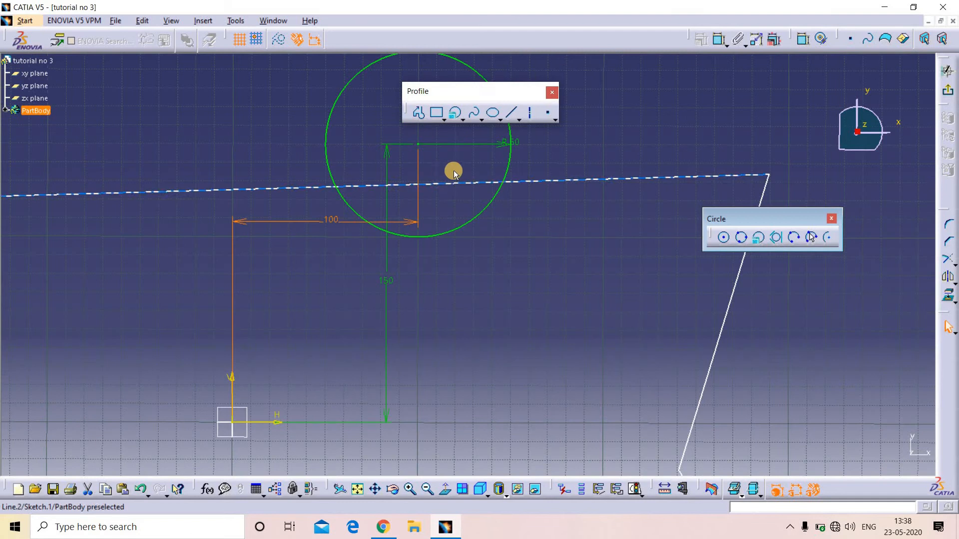
pyautogui.click(375, 208)
pyautogui.moveTo(356, 224)
pyautogui.mouseDown()
pyautogui.moveTo(334, 221)
pyautogui.moveTo(370, 227)
pyautogui.moveTo(376, 141)
pyautogui.mouseUp()
pyautogui.moveTo(370, 191); pyautogui.dragTo(356, 195, button='middle')
pyautogui.moveTo(325, 158); pyautogui.dragTo(345, 128)
pyautogui.moveTo(394, 319)
pyautogui.mouseDown(button='middle')
pyautogui.moveTo(330, 325)
pyautogui.moveTo(313, 287)
pyautogui.moveTo(321, 282)
pyautogui.mouseUp(button='middle')
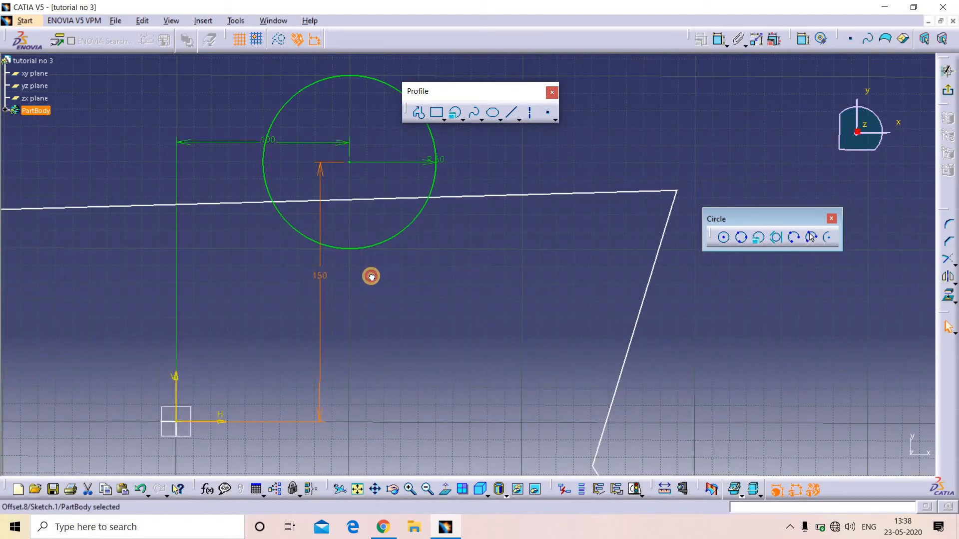
pyautogui.moveTo(333, 281); pyautogui.dragTo(332, 272)
# Set the circle's radius constraint to 60 mm.
pyautogui.doubleClick(428, 159)
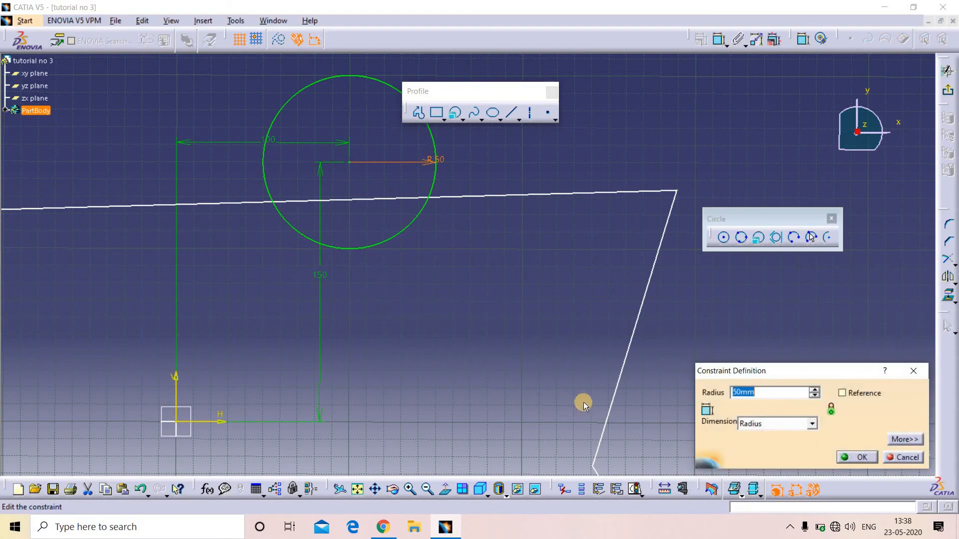
pyautogui.write('60')
pyautogui.press('Return')
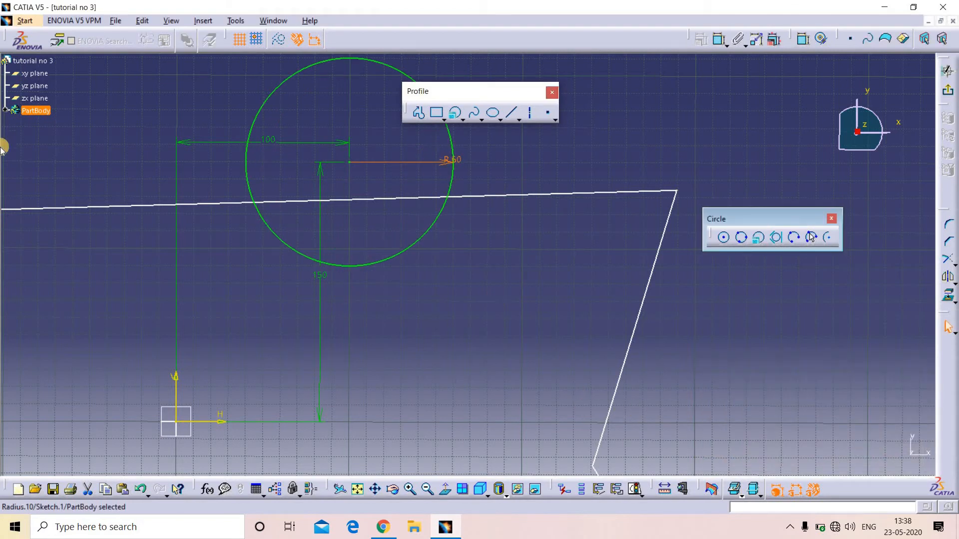
# Delete the coordinate-defined circle, keeping its centre point and position dimensions.
pyautogui.moveTo(500, 164)
pyautogui.mouseDown(button='middle')
pyautogui.moveTo(488, 302)
pyautogui.moveTo(484, 290)
pyautogui.mouseUp(button='middle')
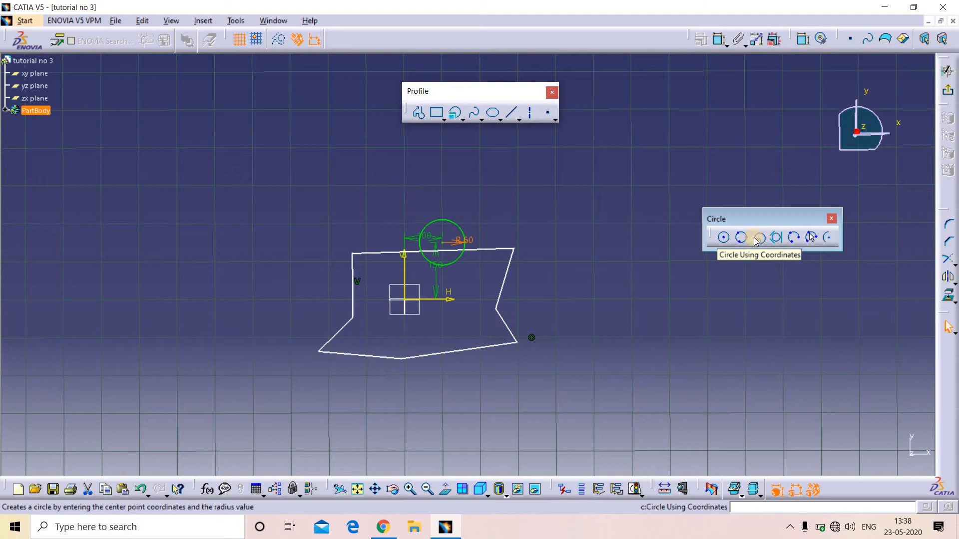
pyautogui.click(446, 220)
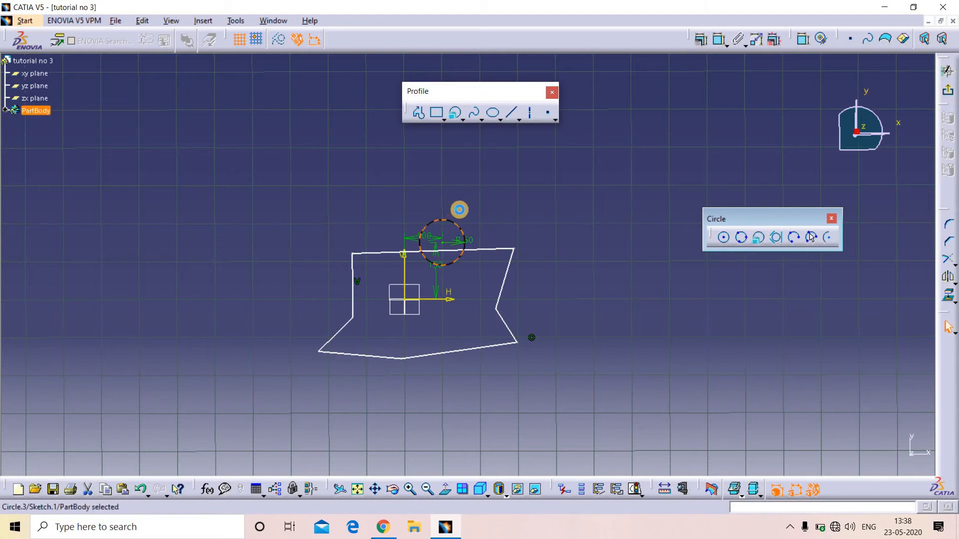
pyautogui.press('Delete')
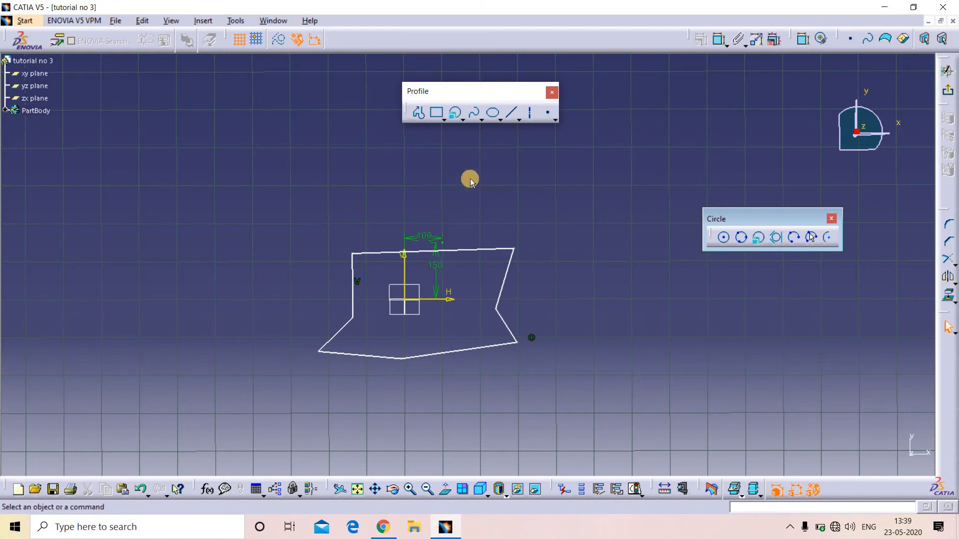
# Sketch an open three-line profile below the existing one, with a horizontal base and two sides sloping outward and upward.
pyautogui.click(418, 112)
pyautogui.moveTo(482, 331); pyautogui.dragTo(443, 242, button='middle')
pyautogui.click(190, 277)
pyautogui.moveTo(205, 450); pyautogui.dragTo(203, 302, button='middle')
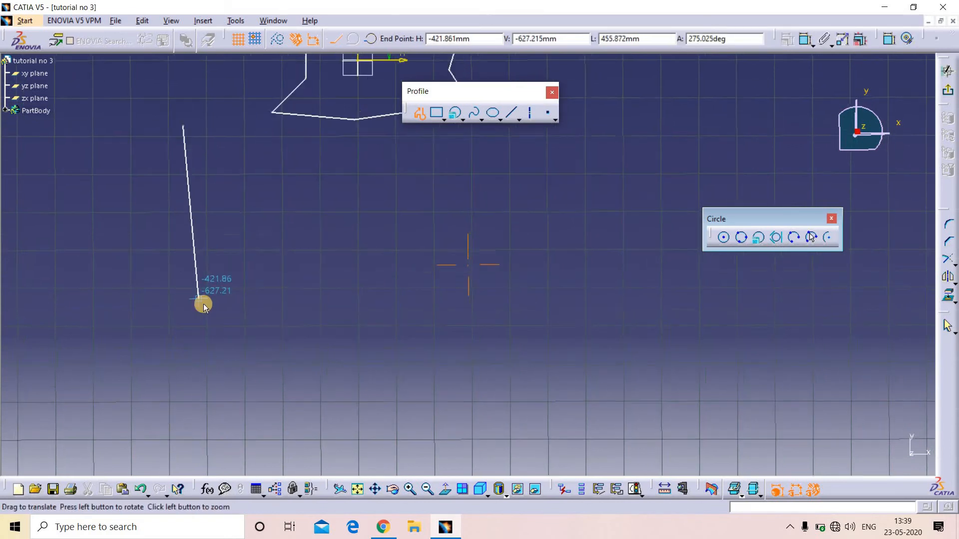
pyautogui.click(235, 409)
pyautogui.click(558, 407)
pyautogui.click(635, 98)
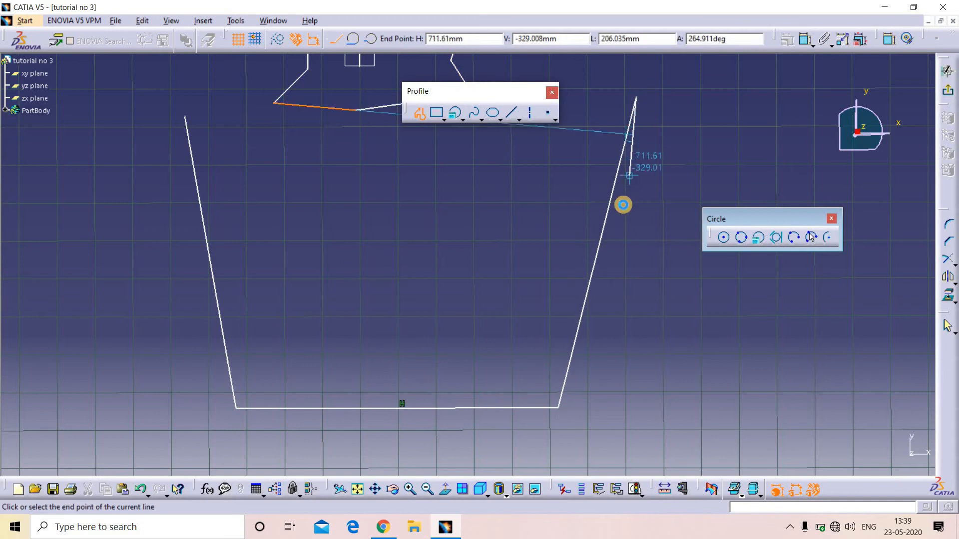
pyautogui.press('Escape')
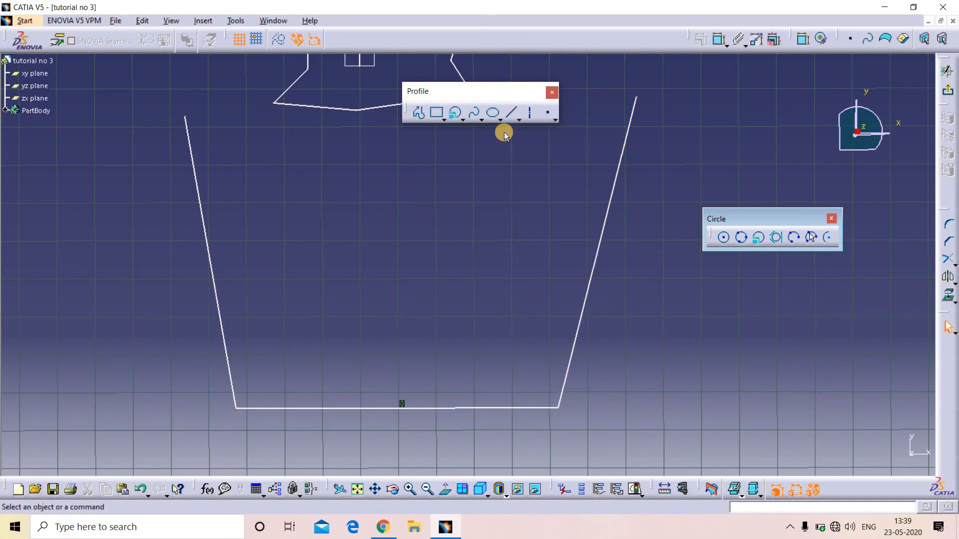
# Create a tri-tangent circle touching the right side, left side and base of the open profile.
pyautogui.click(778, 236)
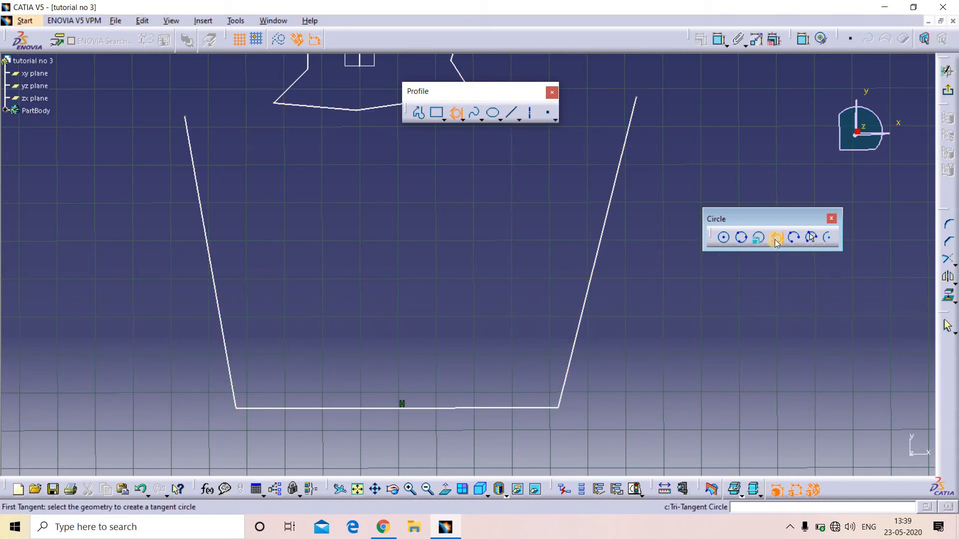
pyautogui.click(581, 329)
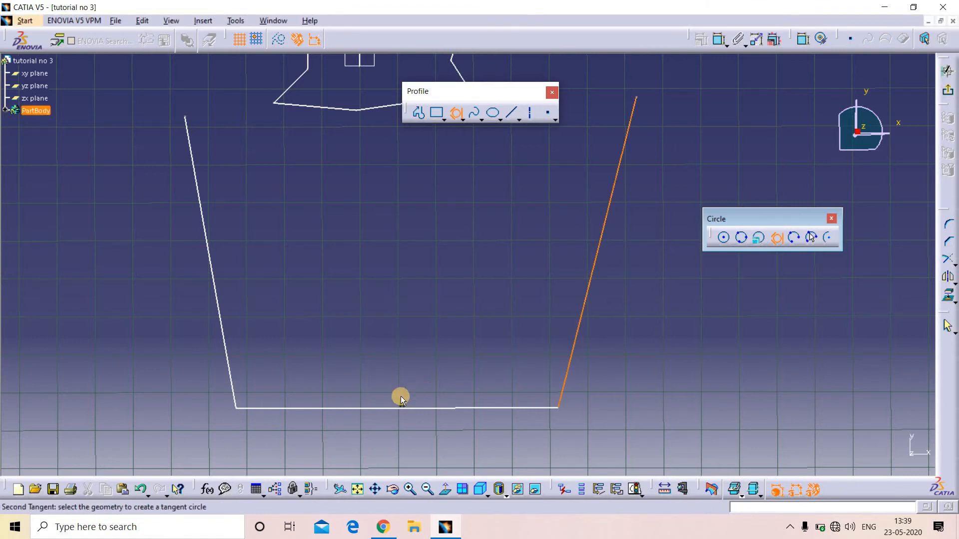
pyautogui.click(213, 292)
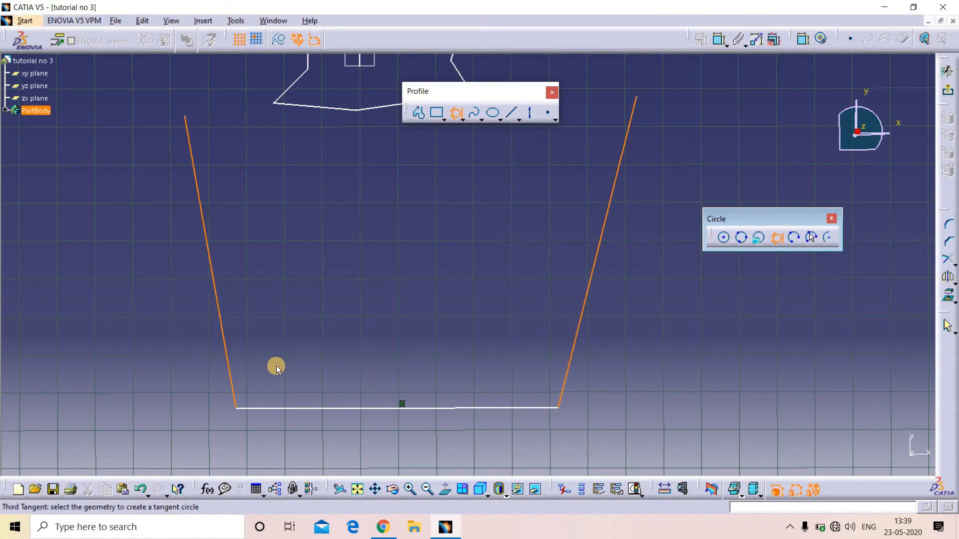
pyautogui.click(325, 408)
# Delete the tri-tangent circle from the open profile.
pyautogui.moveTo(388, 204); pyautogui.dragTo(357, 412, button='middle')
pyautogui.click(362, 340)
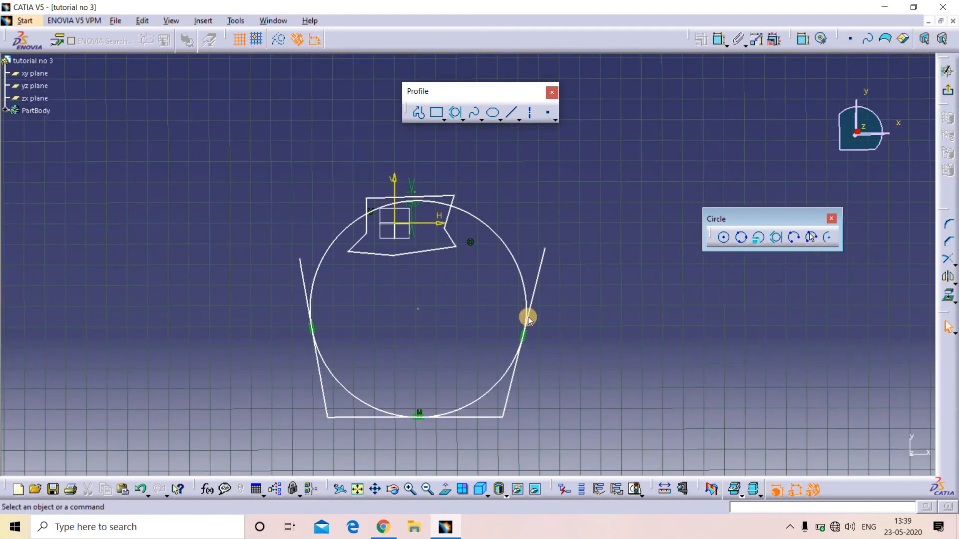
pyautogui.click(524, 290)
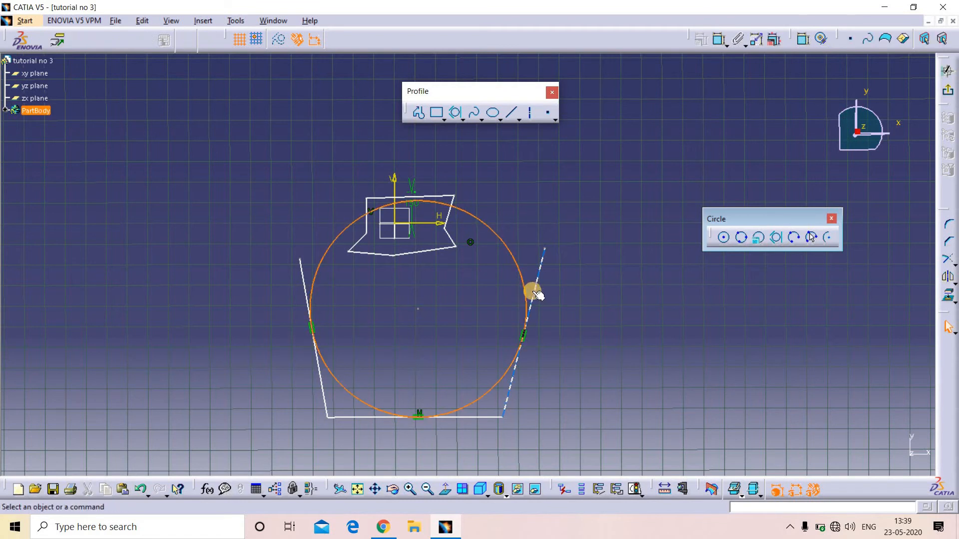
pyautogui.press('Delete')
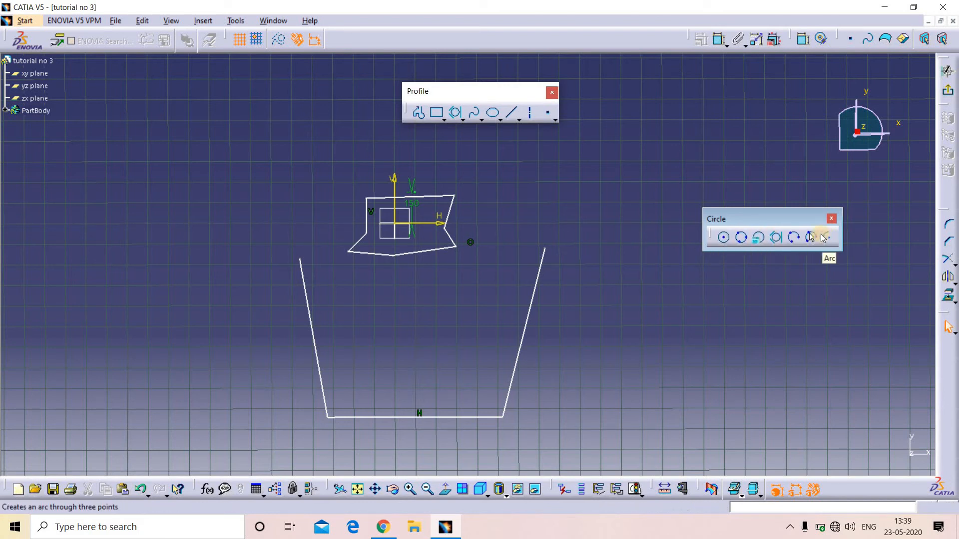
# Create a three-point arc through the lower, middle and upper vertices on the closed profile's left side.
pyautogui.click(795, 237)
pyautogui.scroll(8, 453, 255)
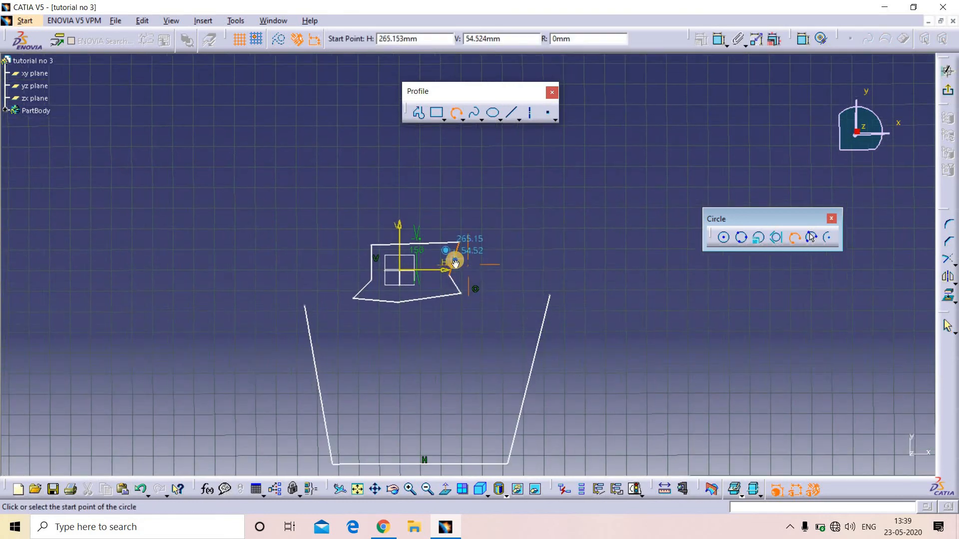
pyautogui.moveTo(521, 283)
pyautogui.mouseDown(button='middle')
pyautogui.moveTo(539, 281)
pyautogui.moveTo(559, 303)
pyautogui.mouseUp(button='middle')
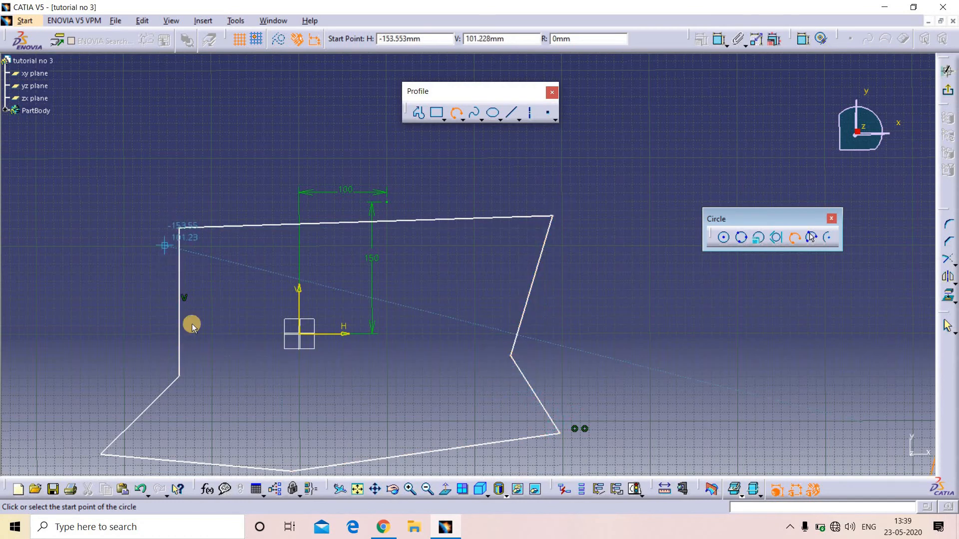
pyautogui.moveTo(199, 310)
pyautogui.mouseDown(button='middle')
pyautogui.moveTo(321, 237)
pyautogui.moveTo(336, 281)
pyautogui.mouseUp(button='middle')
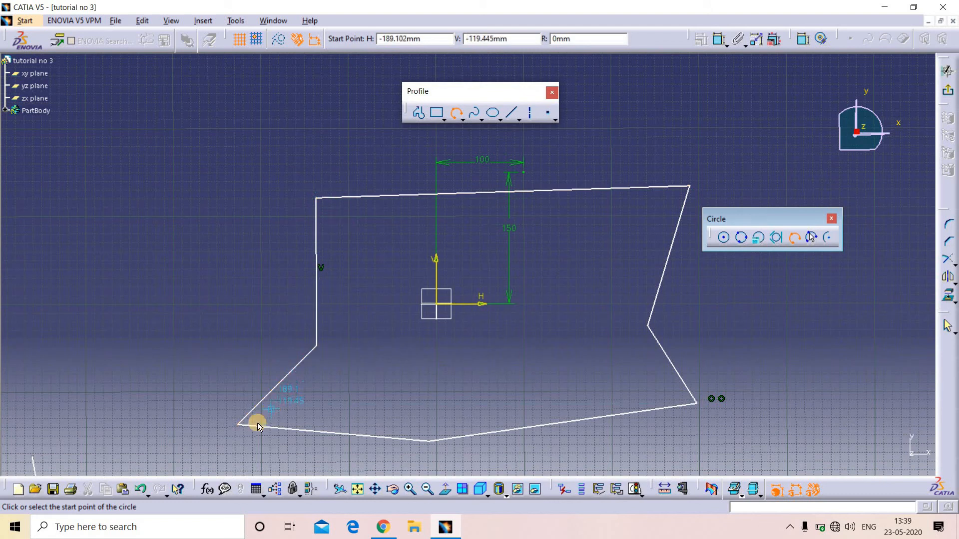
pyautogui.click(239, 425)
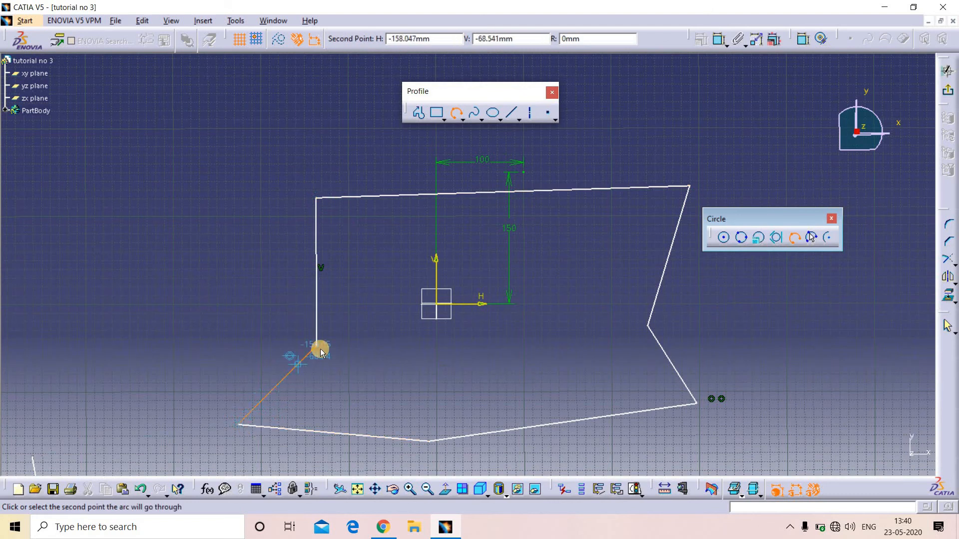
pyautogui.click(318, 341)
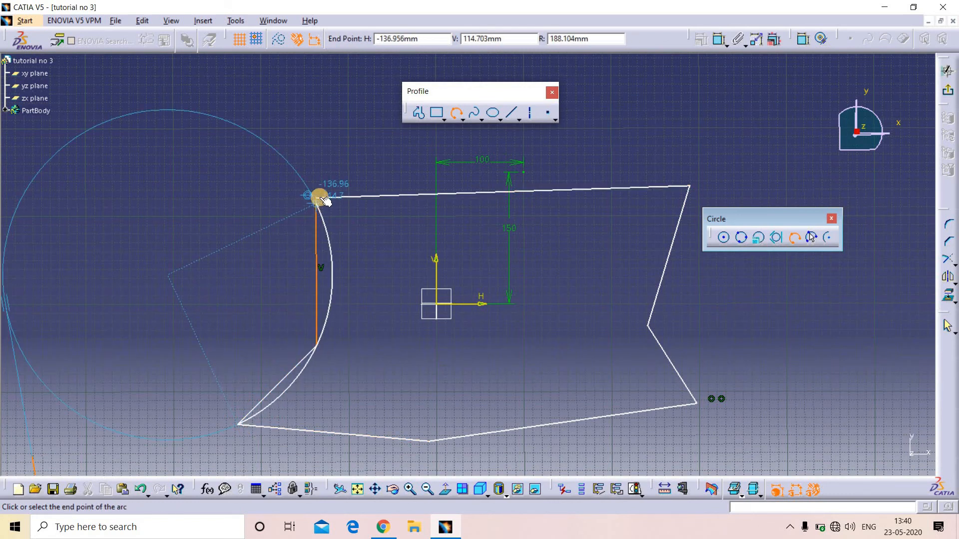
pyautogui.click(319, 199)
pyautogui.click(347, 344)
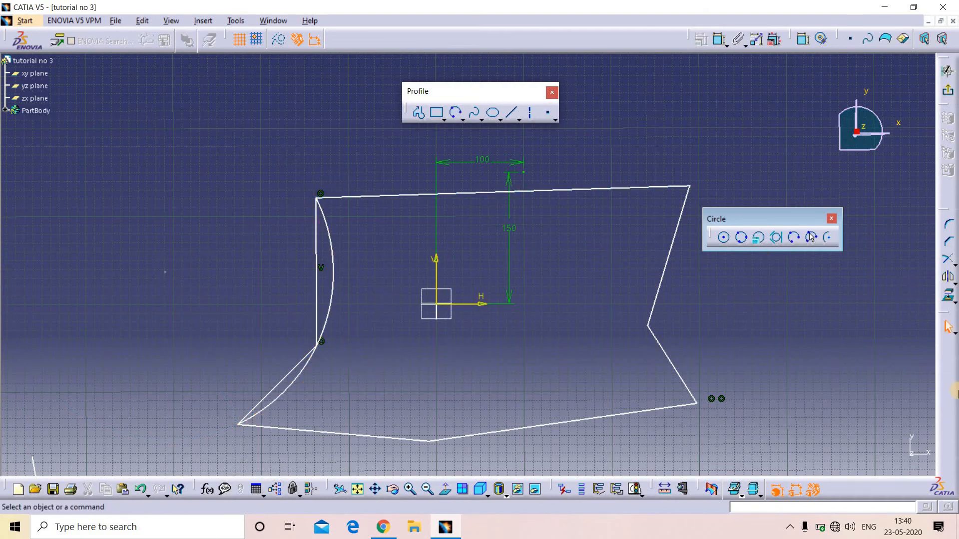
# Create a three-point arc starting with limits between the closed profile's upper-left and upper-right vertices, bulging above the upper edge.
pyautogui.moveTo(342, 306); pyautogui.dragTo(345, 369, button='middle')
pyautogui.moveTo(478, 295); pyautogui.dragTo(507, 323, button='middle')
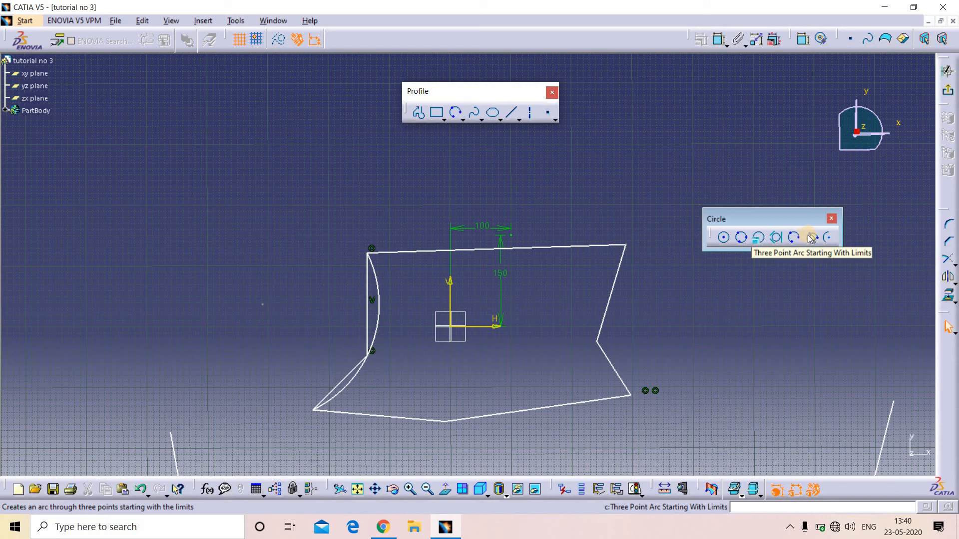
pyautogui.click(811, 238)
pyautogui.press('Escape')
pyautogui.click(812, 239)
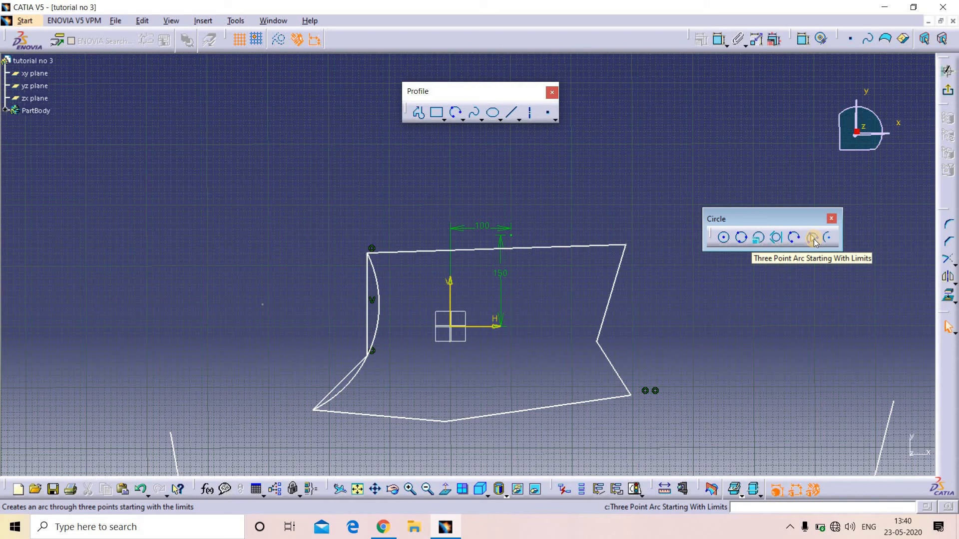
pyautogui.click(813, 239)
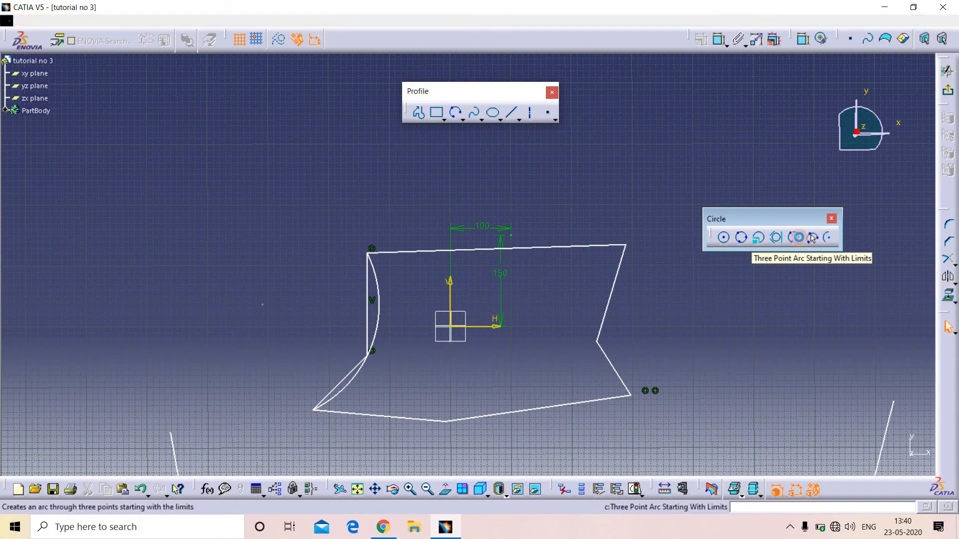
pyautogui.click(365, 249)
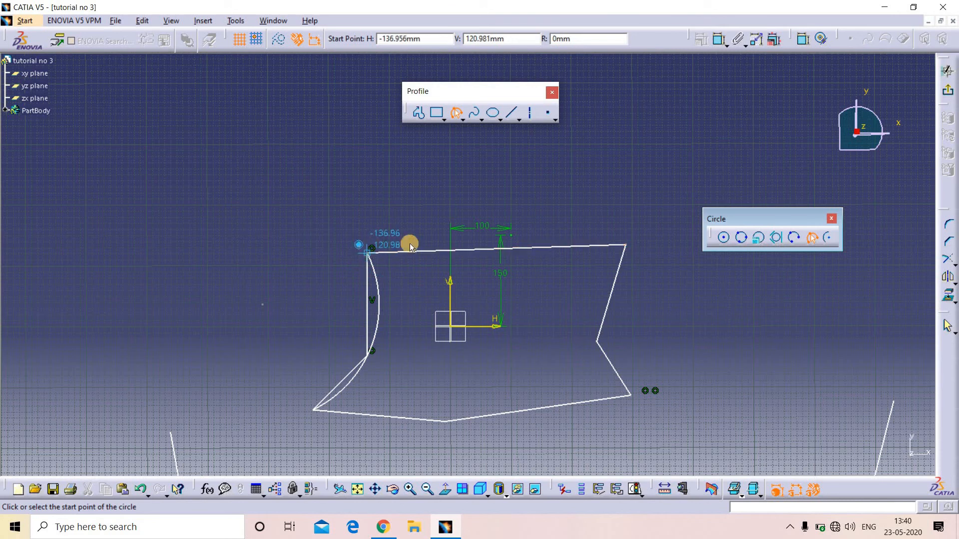
pyautogui.click(628, 245)
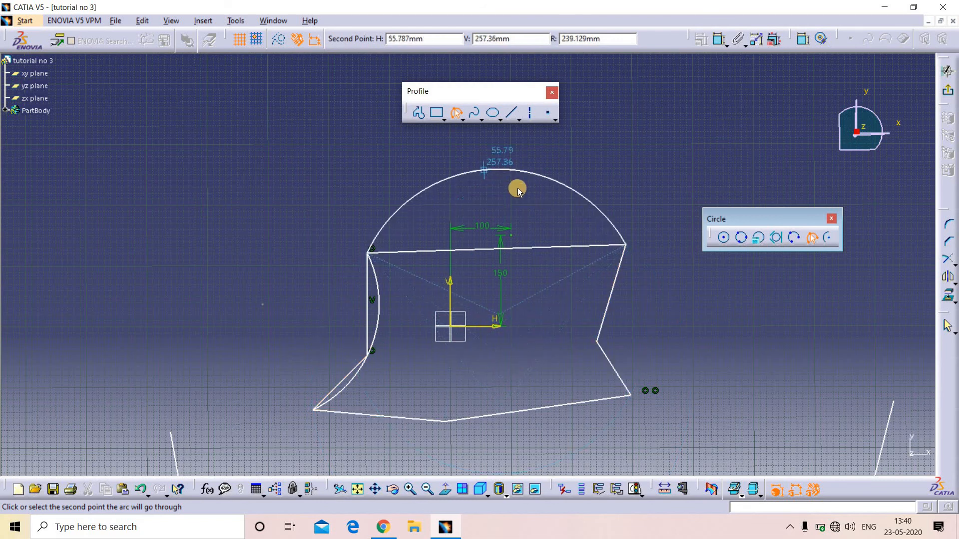
pyautogui.click(484, 180)
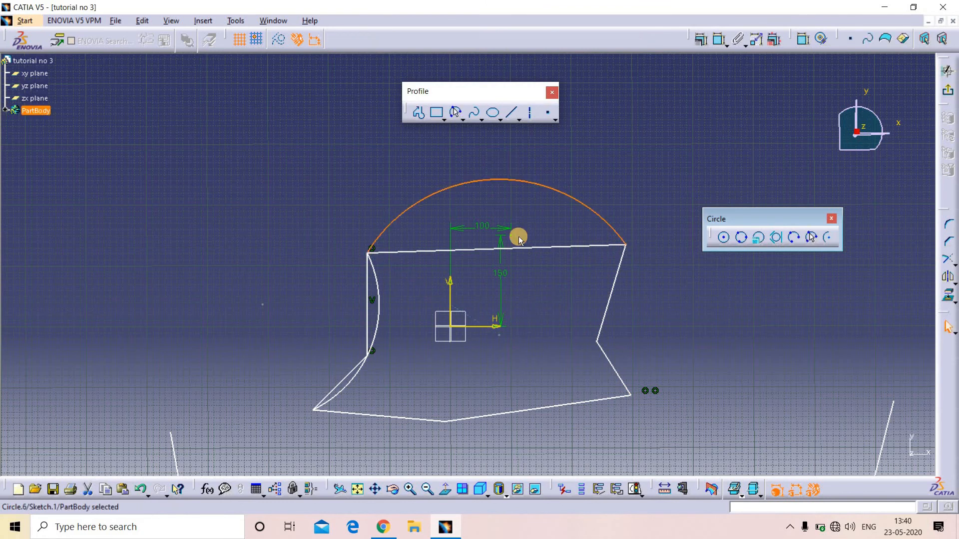
# Add a radius dimension to the arc above the closed profile and place its label above the arc.
pyautogui.click(525, 169)
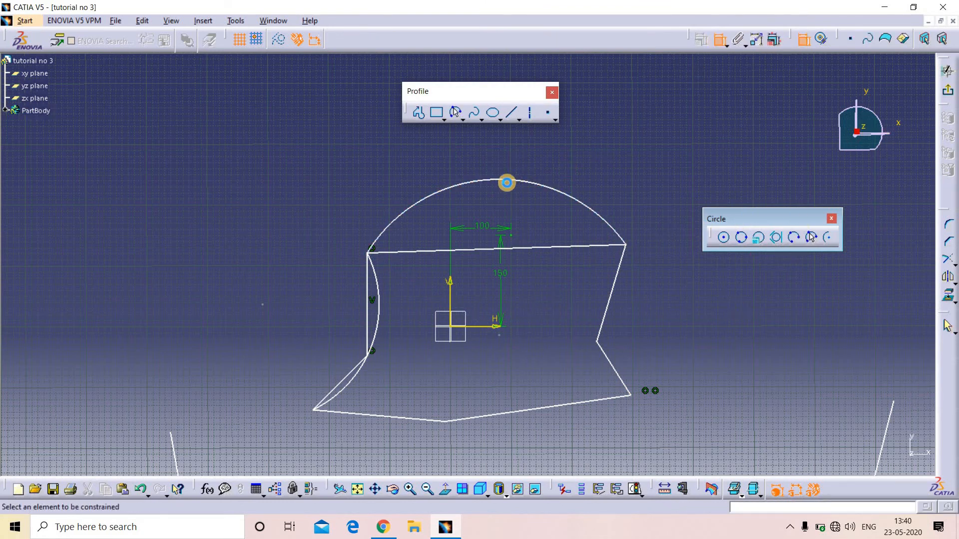
pyautogui.click(506, 181)
pyautogui.click(520, 197)
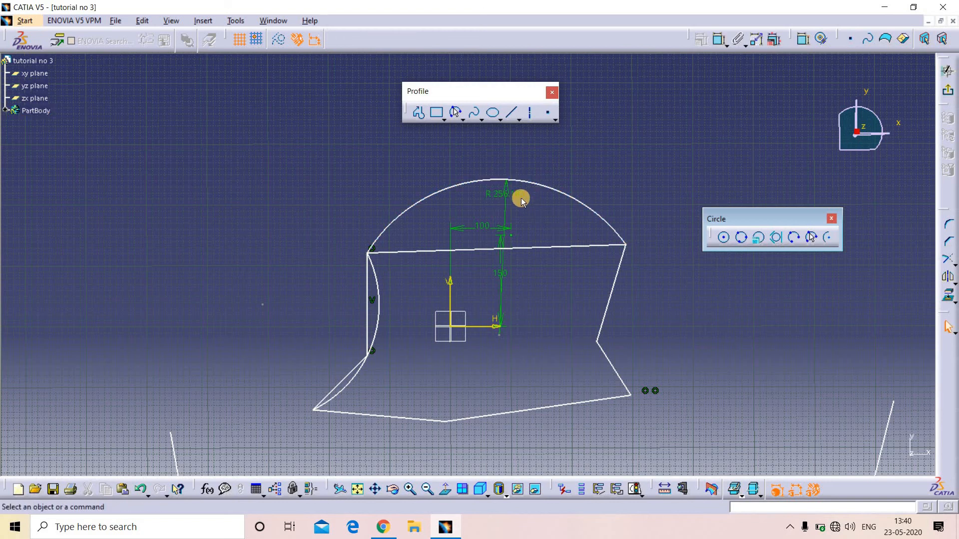
pyautogui.click(458, 195)
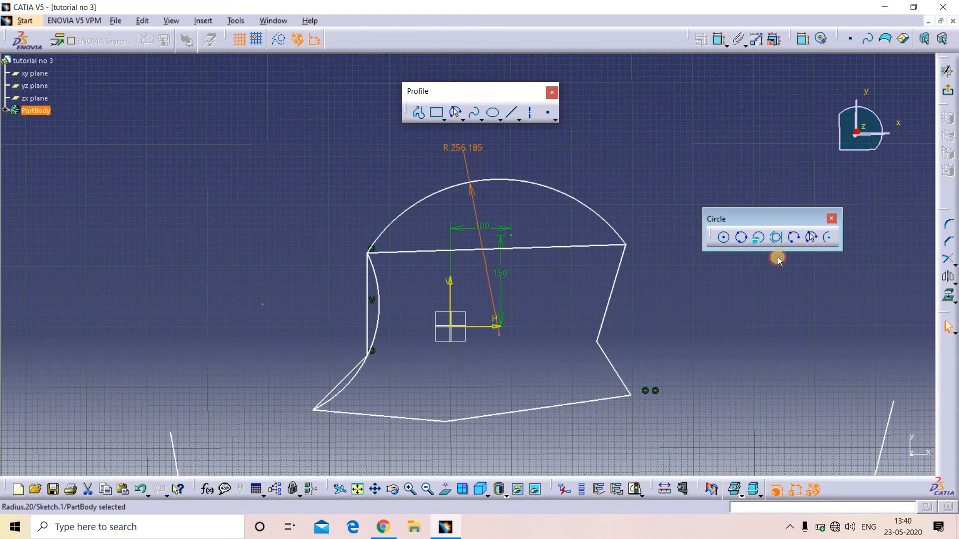
# Draw a centre-point arc from the origin, radius about 579 mm, sweeping counterclockwise from about 3.6 degrees to just past the vertical axis.
pyautogui.click(828, 239)
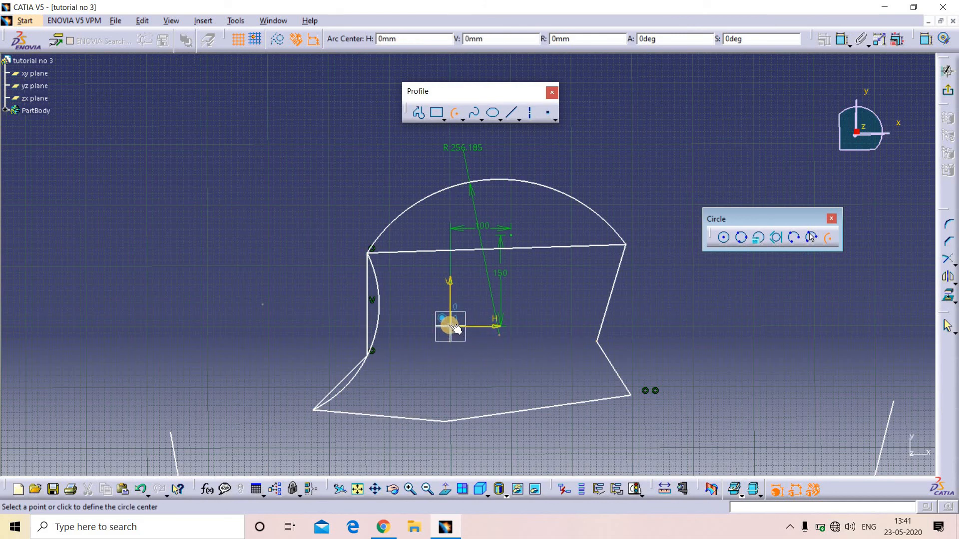
pyautogui.click(450, 326)
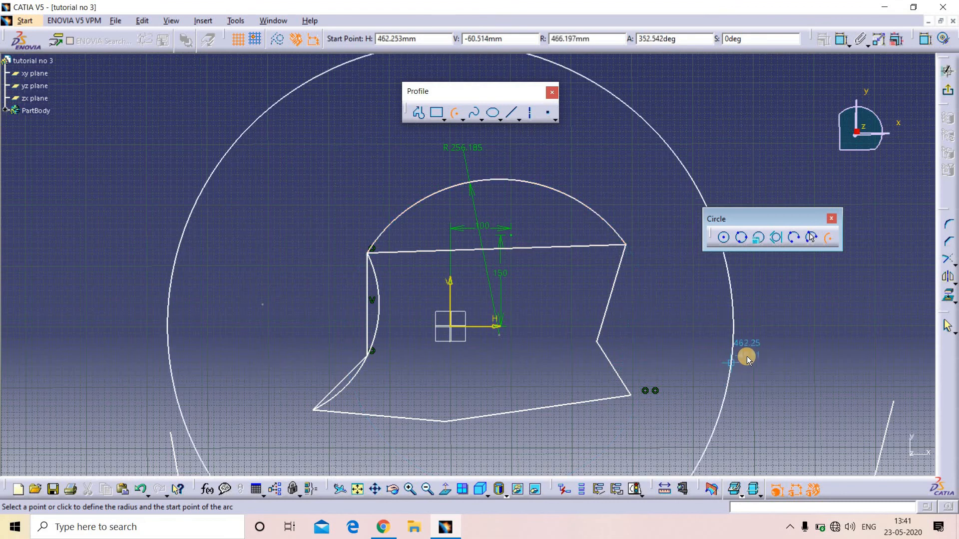
pyautogui.moveTo(613, 320); pyautogui.dragTo(486, 300, button='middle')
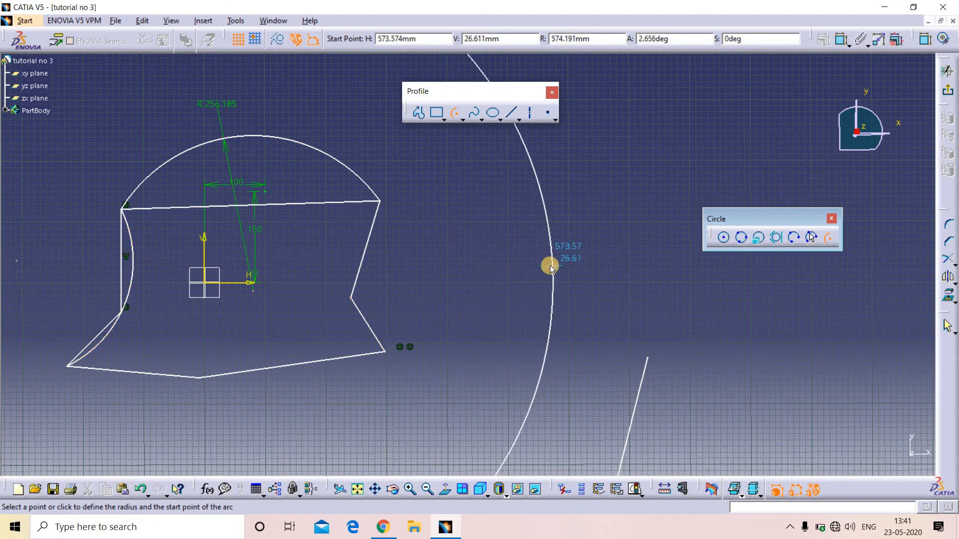
pyautogui.click(553, 259)
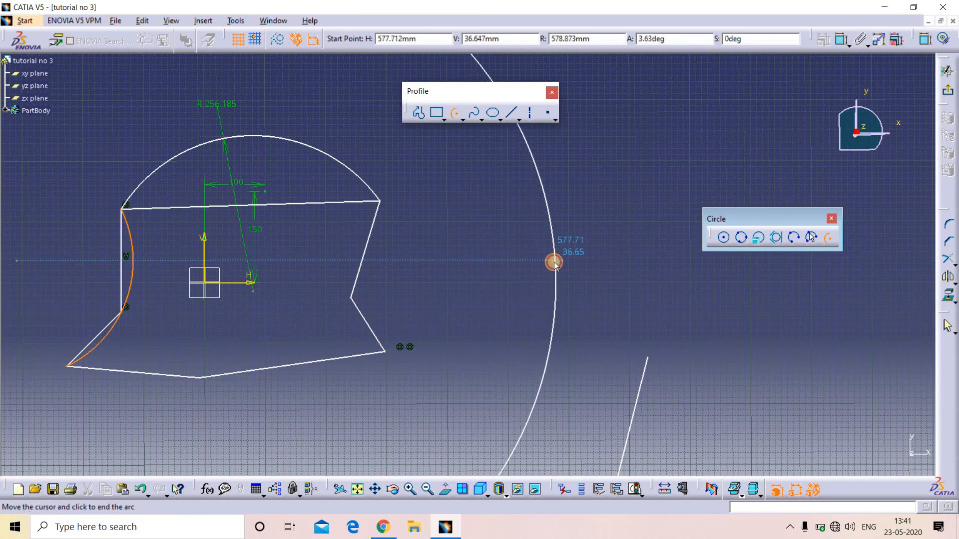
pyautogui.moveTo(590, 247)
pyautogui.mouseDown(button='middle')
pyautogui.moveTo(578, 310)
pyautogui.moveTo(568, 272)
pyautogui.moveTo(546, 287)
pyautogui.mouseUp(button='middle')
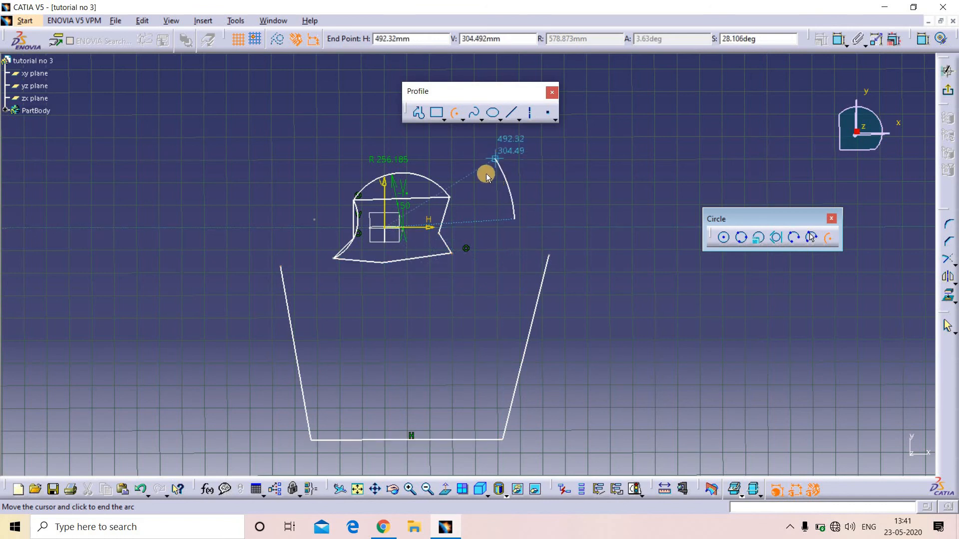
pyautogui.moveTo(481, 140); pyautogui.dragTo(471, 241, button='middle')
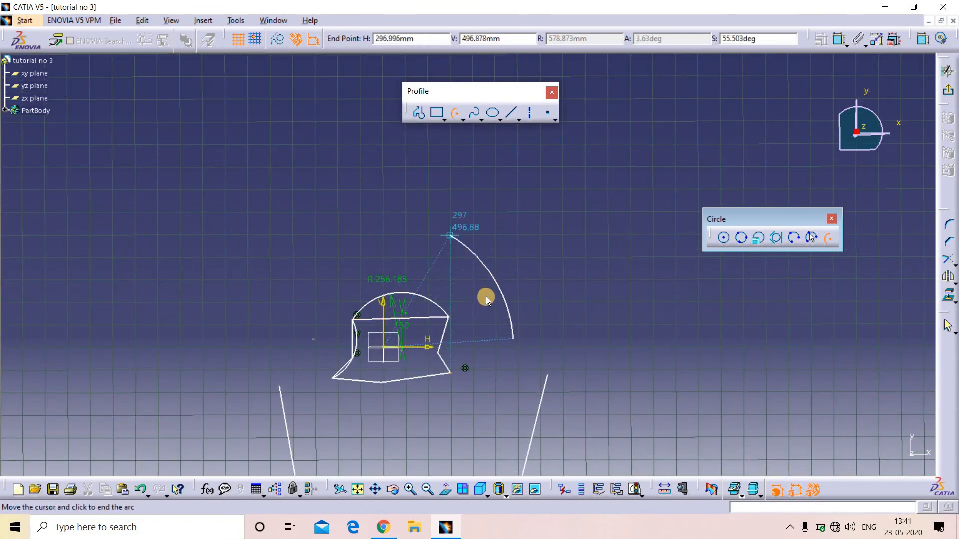
pyautogui.click(377, 213)
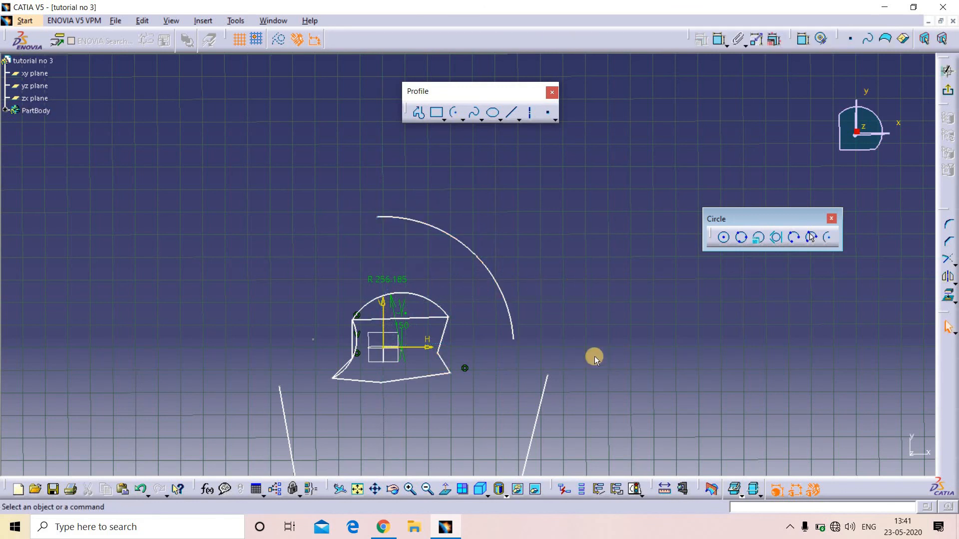
# Move the floating Circle toolbar closer to the sketch geometry.
pyautogui.moveTo(490, 332)
pyautogui.mouseDown(button='middle')
pyautogui.moveTo(367, 290)
pyautogui.moveTo(413, 293)
pyautogui.mouseUp(button='middle')
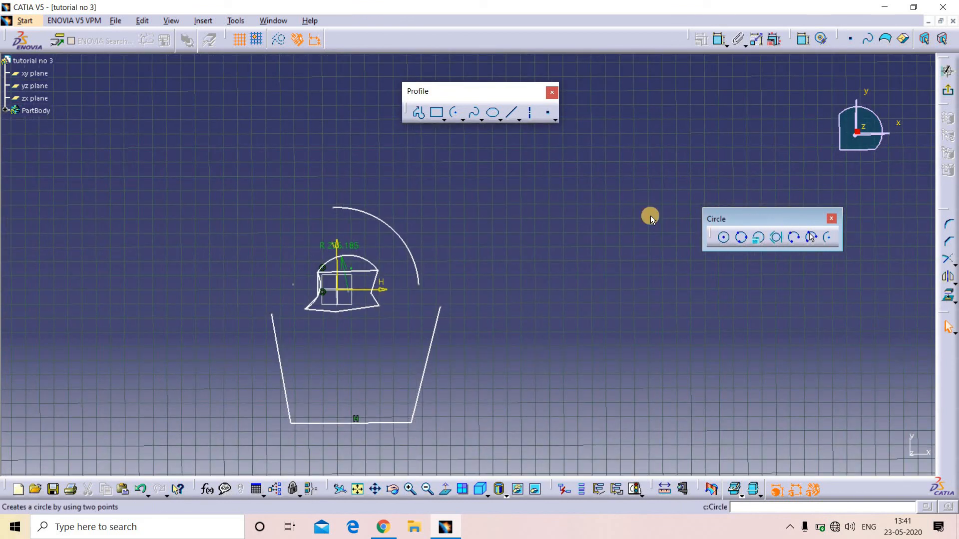
pyautogui.moveTo(719, 220); pyautogui.dragTo(641, 220)
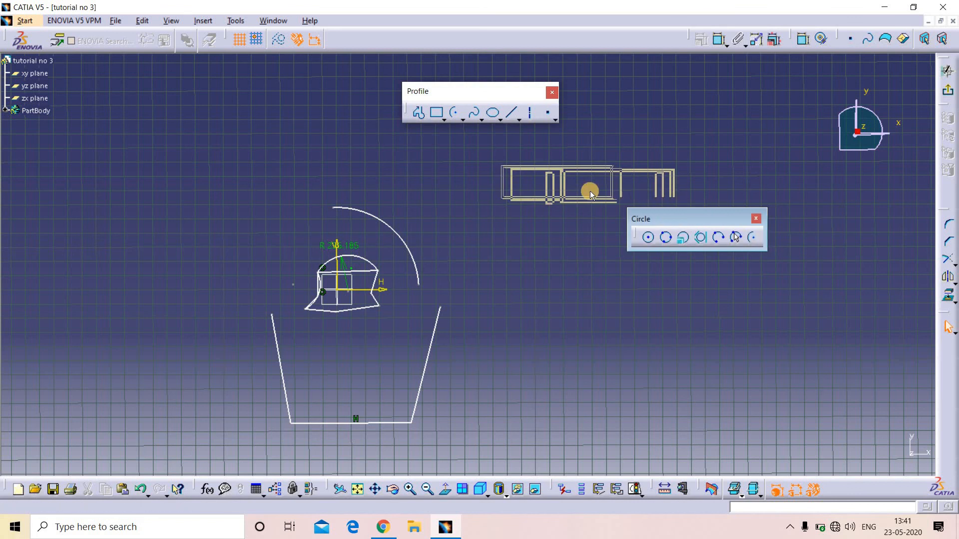
pyautogui.moveTo(564, 147); pyautogui.dragTo(828, 299)
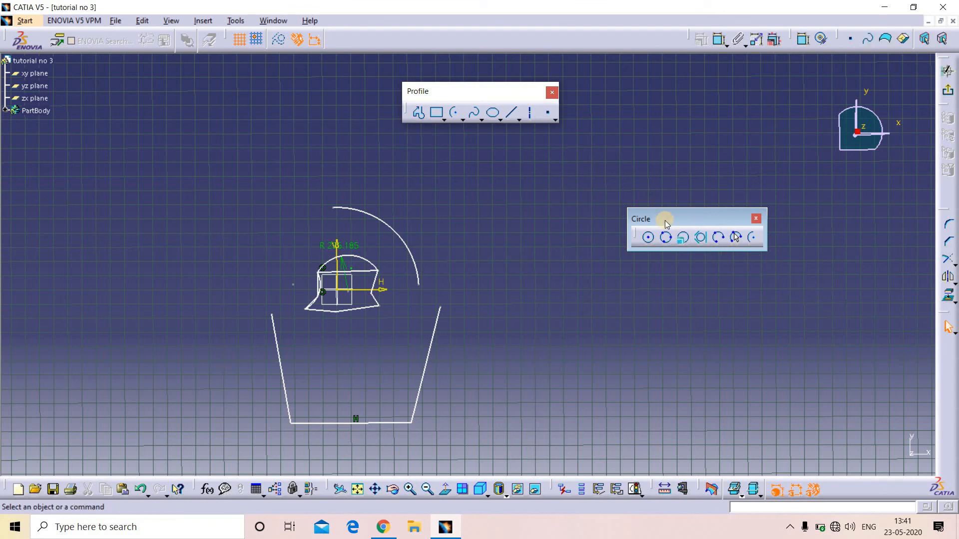